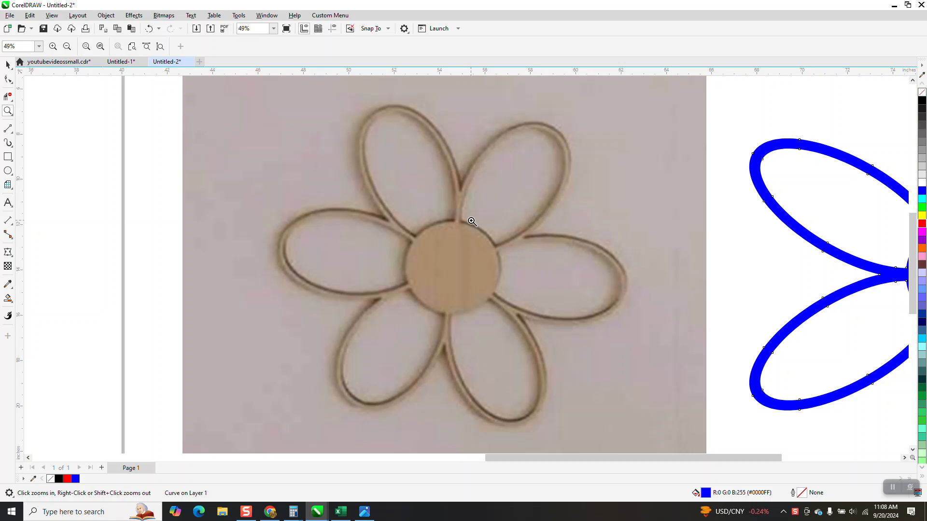
Step: Draw a circle about 17.2 inches in diameter and centre it on the page
scroll(463, 223, "down", 3)
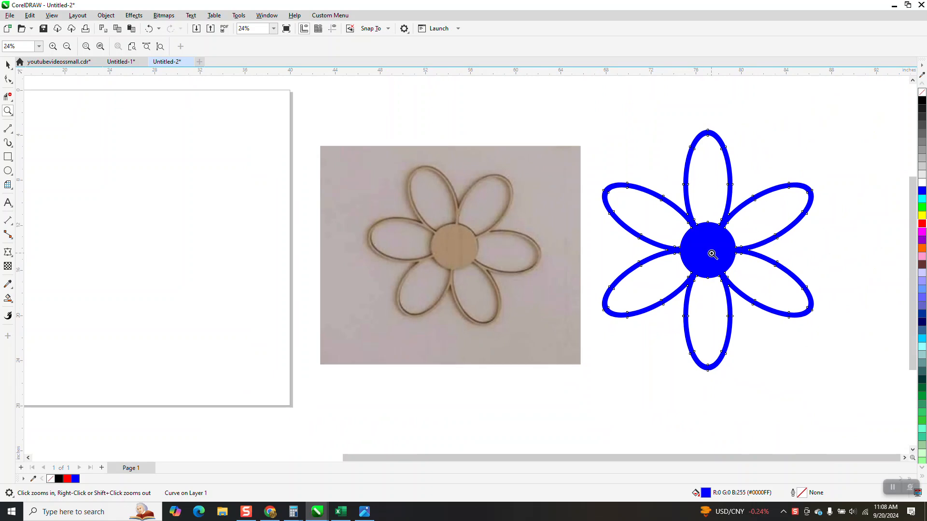
scroll(347, 255, "down", 2)
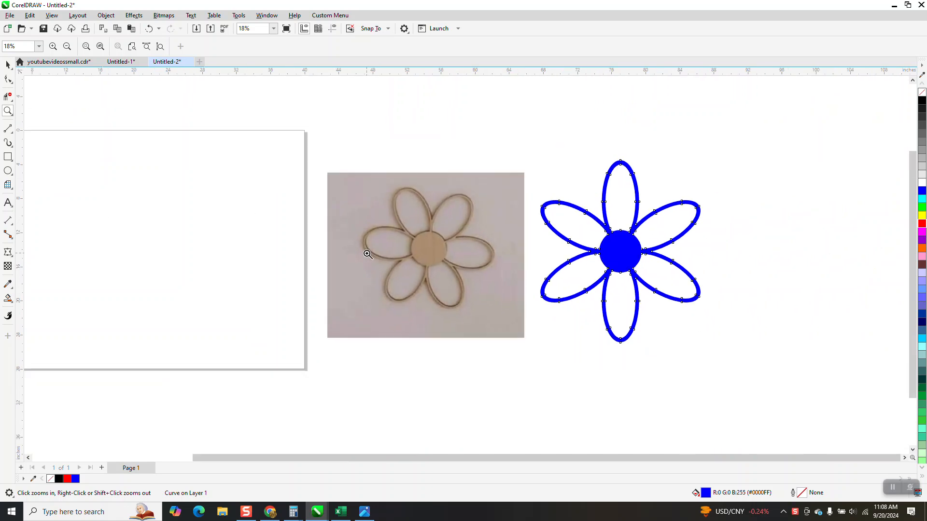
left_click(8, 171)
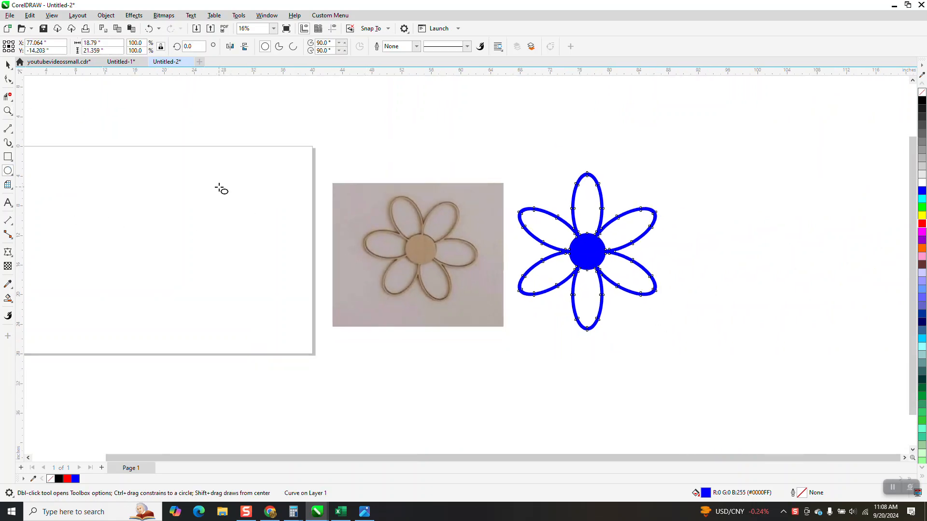
left_click_drag(239, 182, 136, 314)
key("p")
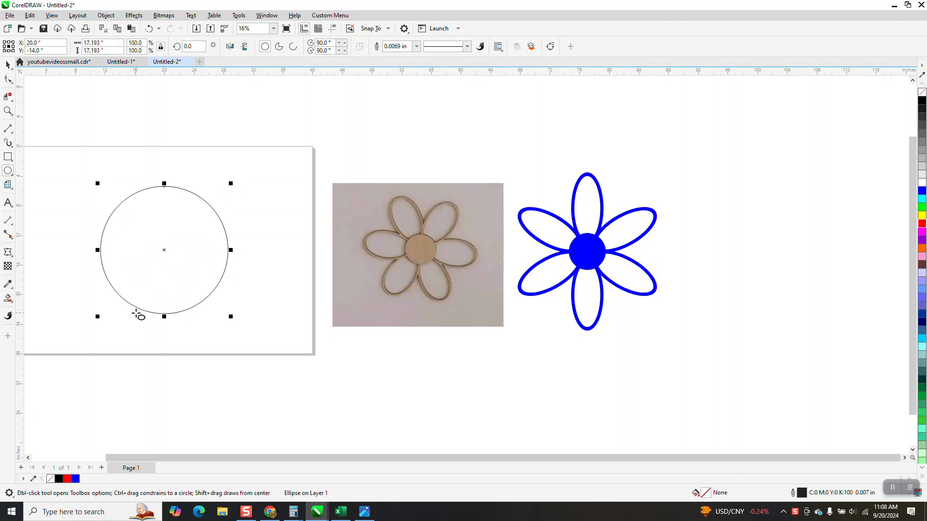
Step: Draw a straight vertical line about 32.6 inches long and centre it on the page through the circle
left_click(8, 128)
left_click_drag(52, 118, 68, 362)
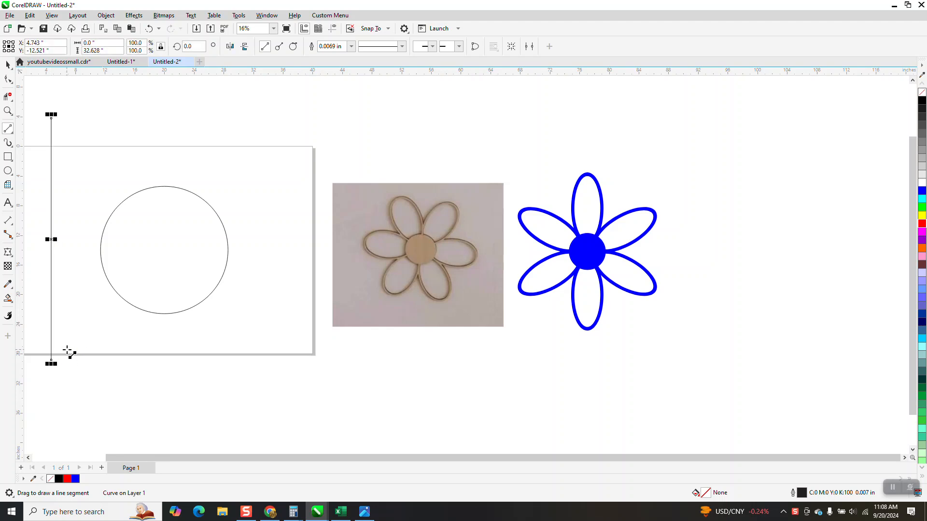
key("p")
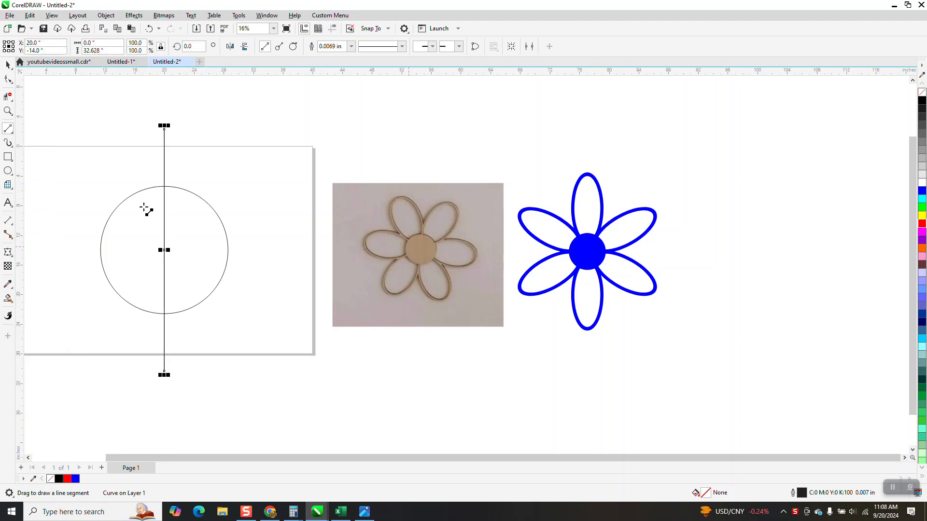
Step: Create two rotated copies of the vertical line at 60-degree increments about its centre
left_click(8, 64)
left_click(177, 48)
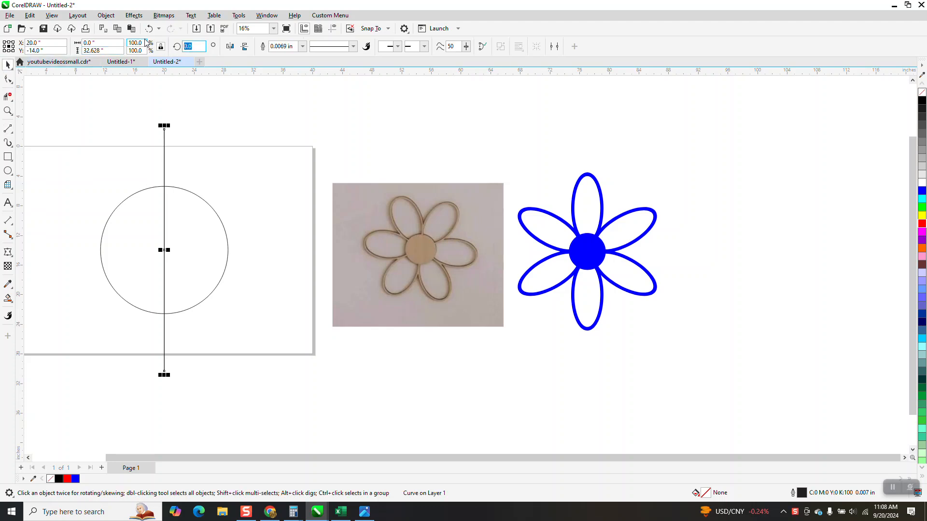
type("60")
key("Return")
key("ctrl+r")
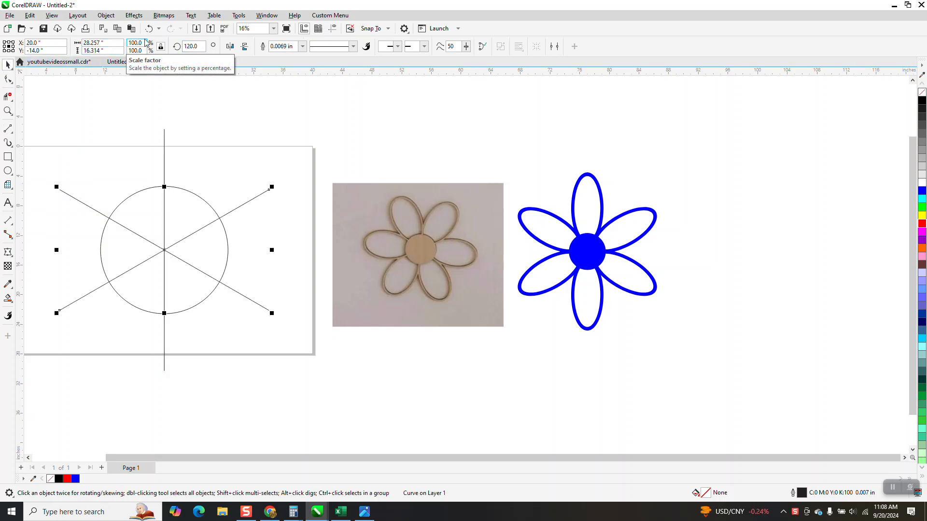
Step: Group the circle with the three crossing lines and rotate the group 30 degrees
scroll(198, 249, "down", 1)
scroll(201, 245, "down", 1)
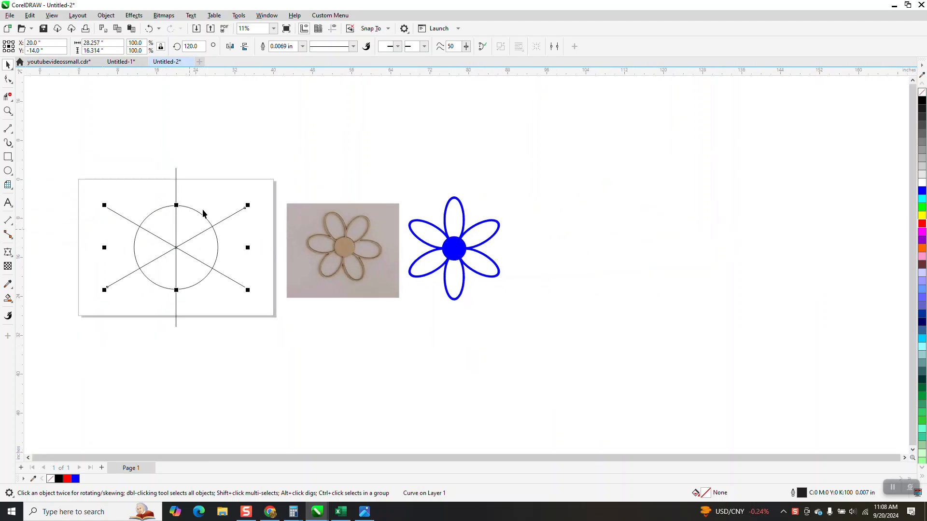
mouse_move(60, 151)
left_mouse_down()
mouse_move(158, 296)
mouse_move(269, 328)
mouse_move(275, 342)
left_mouse_up()
key("ctrl+g")
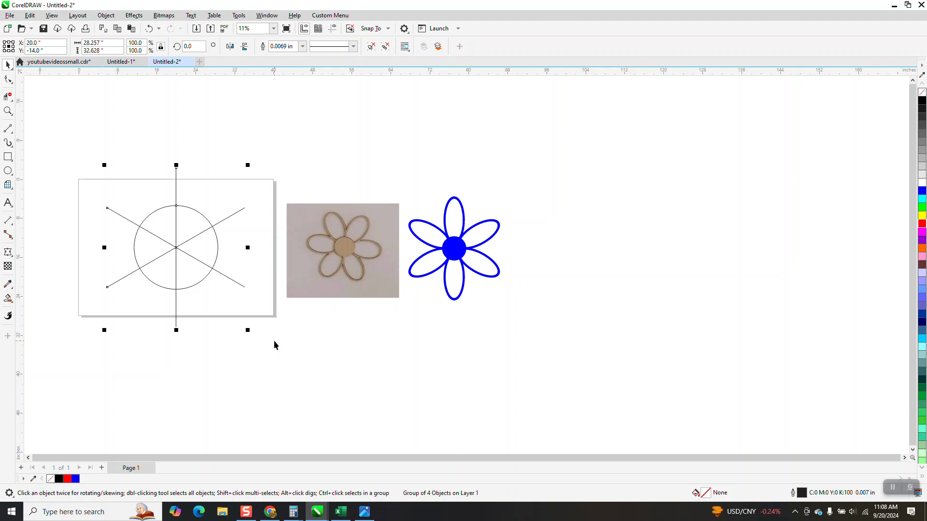
left_click(191, 46)
type("30")
key("Return")
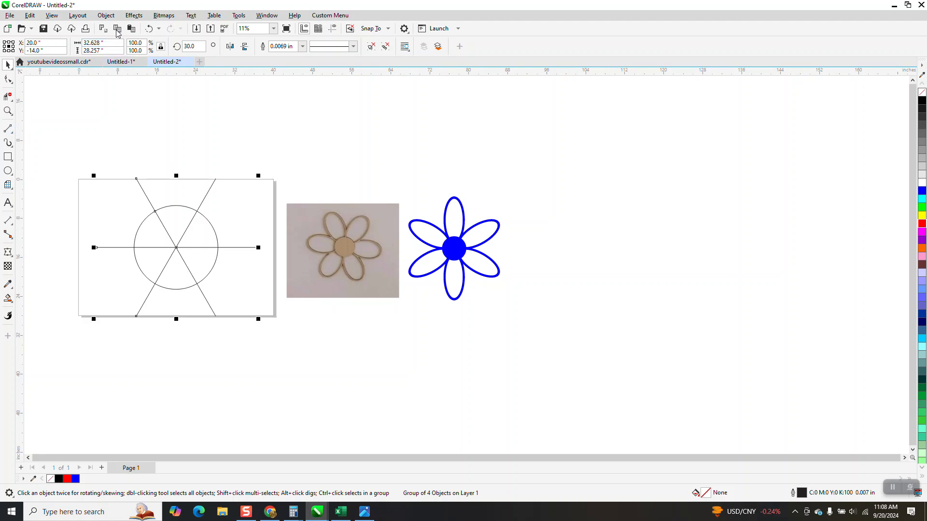
Step: Ungroup the rotated circle and lines
left_click(106, 15)
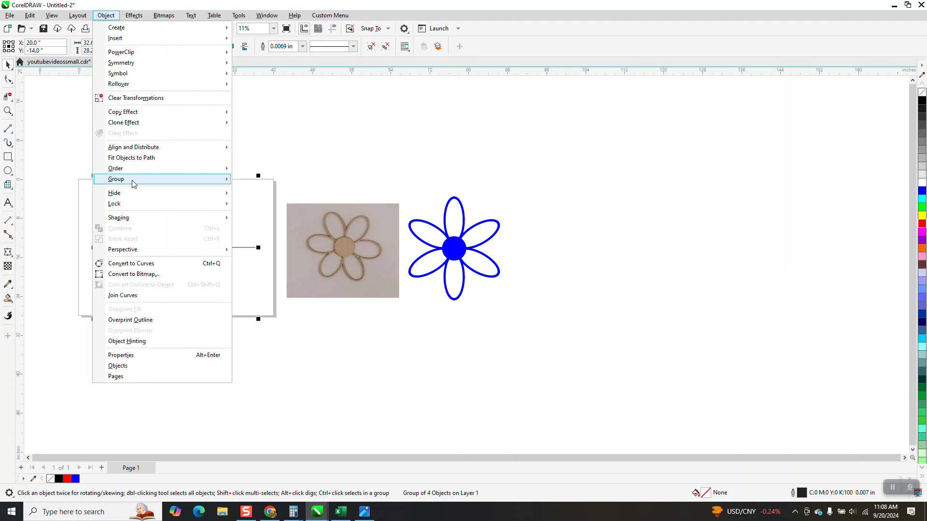
mouse_move(132, 180)
left_click(248, 188)
Step: Give only the three crossing lines a 0.5 in outline width and convert their outlines to objects
mouse_move(67, 142)
left_mouse_down()
mouse_move(236, 320)
mouse_move(273, 345)
left_mouse_up()
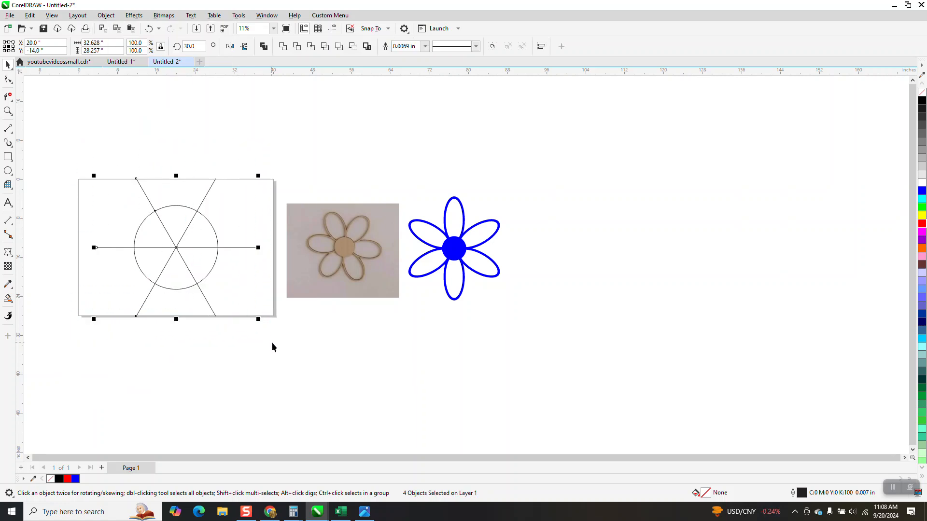
left_click(216, 234, "shift")
left_click(425, 47)
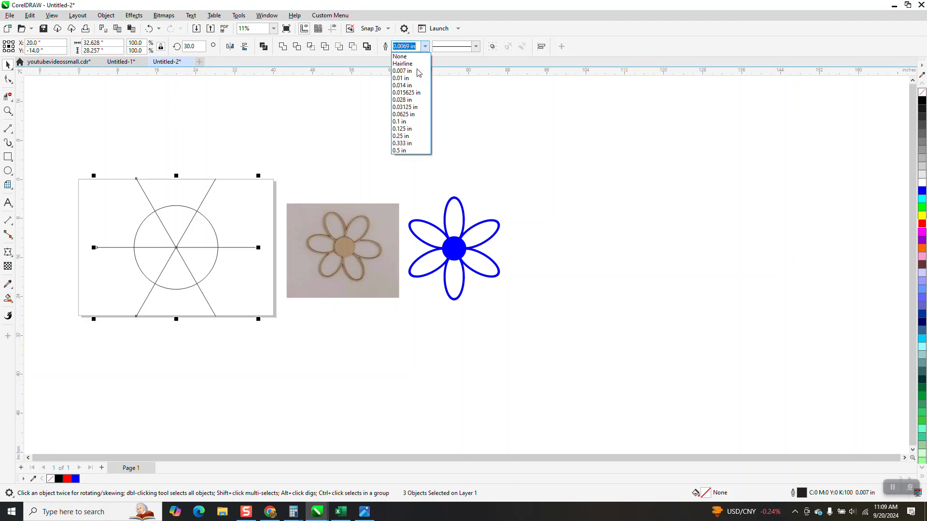
left_click(410, 152)
left_click(161, 46)
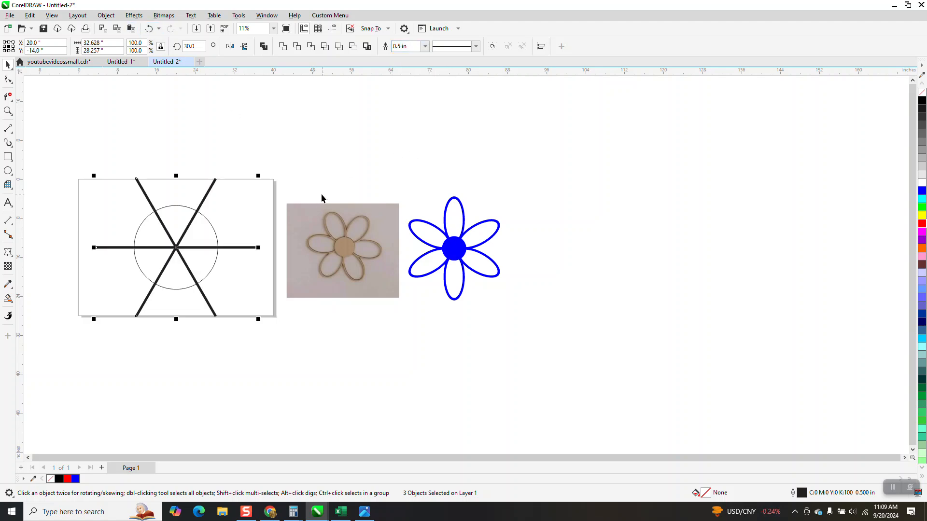
left_click(106, 15)
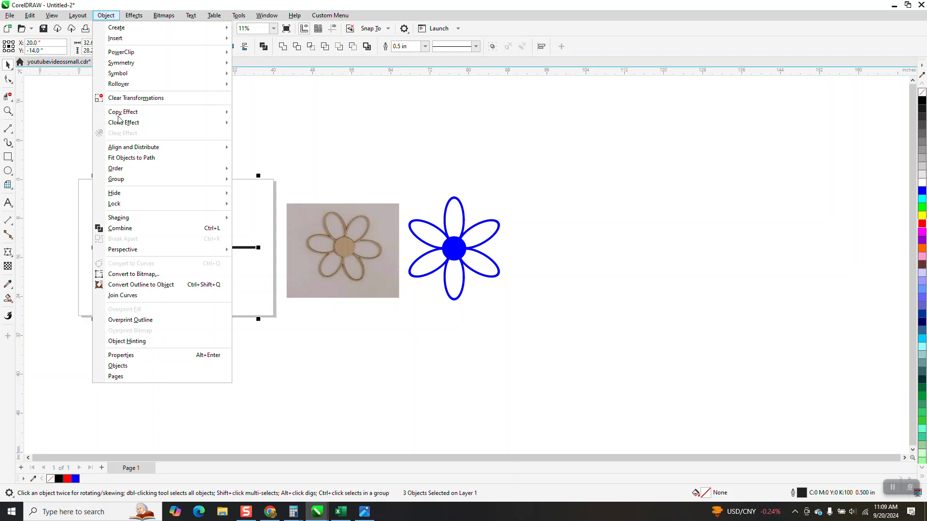
left_click(140, 285)
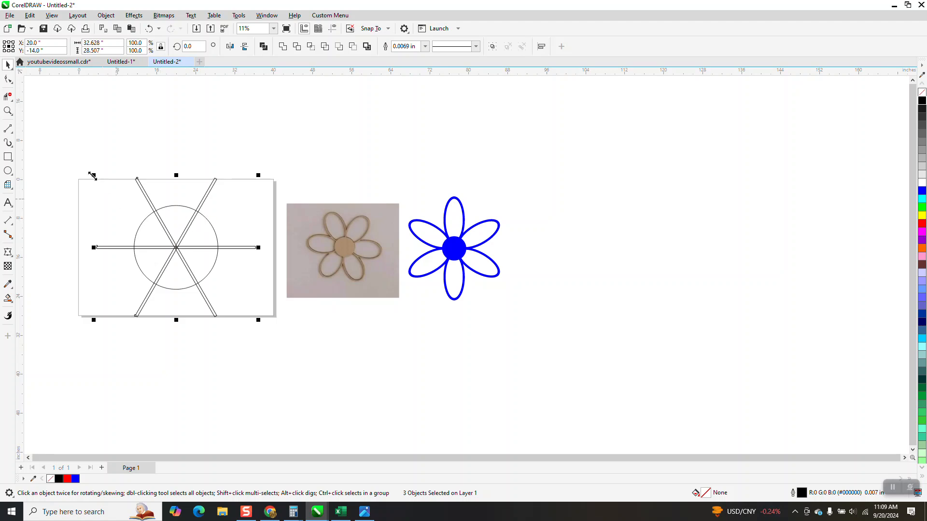
Step: Draw an upright ellipse about 6.5 by 9.8 inches and centre it on the page
left_click(8, 111)
left_click_drag(129, 155, 304, 349)
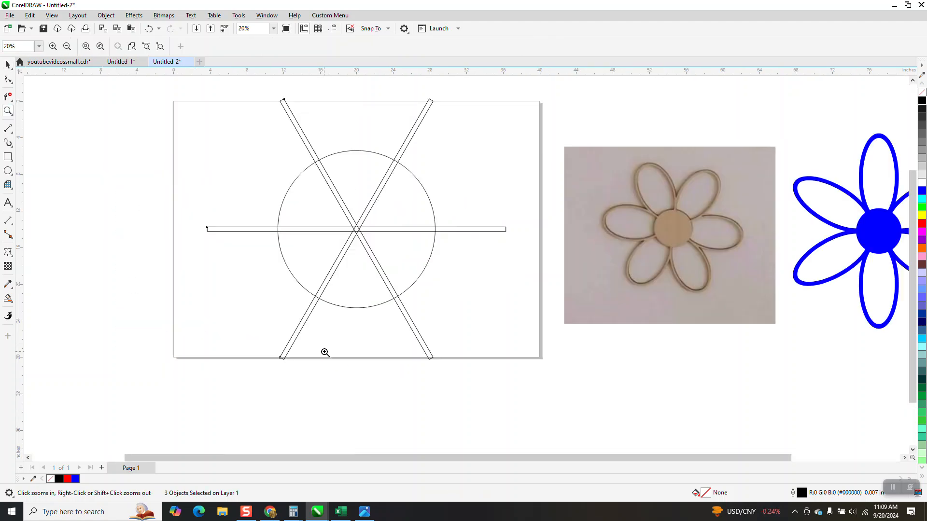
left_click(8, 171)
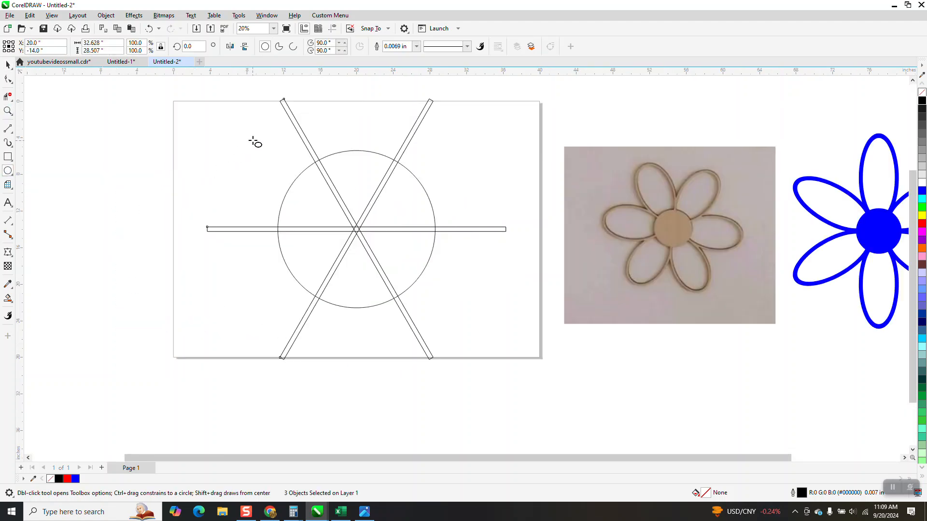
left_click_drag(265, 126, 204, 213)
key("p")
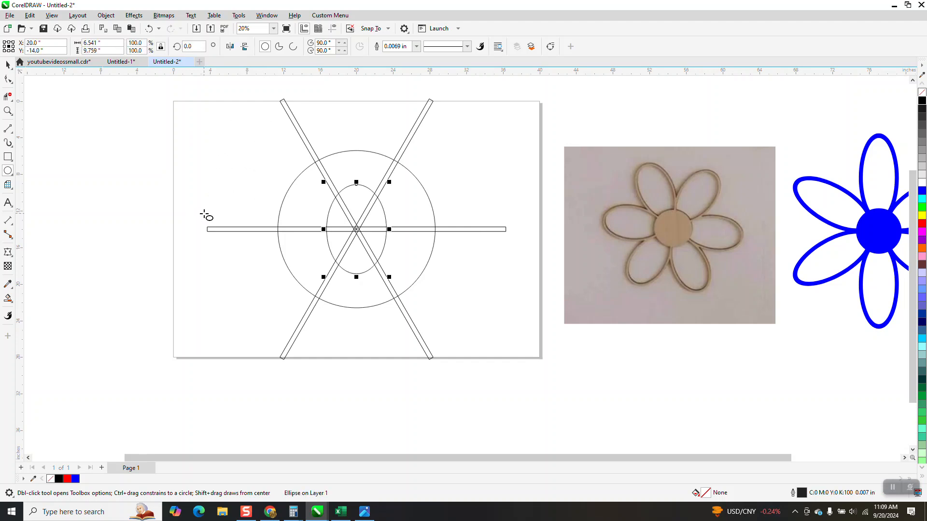
Step: Move the ellipse straight up about 7.3 inches so it sits between the two upper diagonal bars
left_click(7, 65)
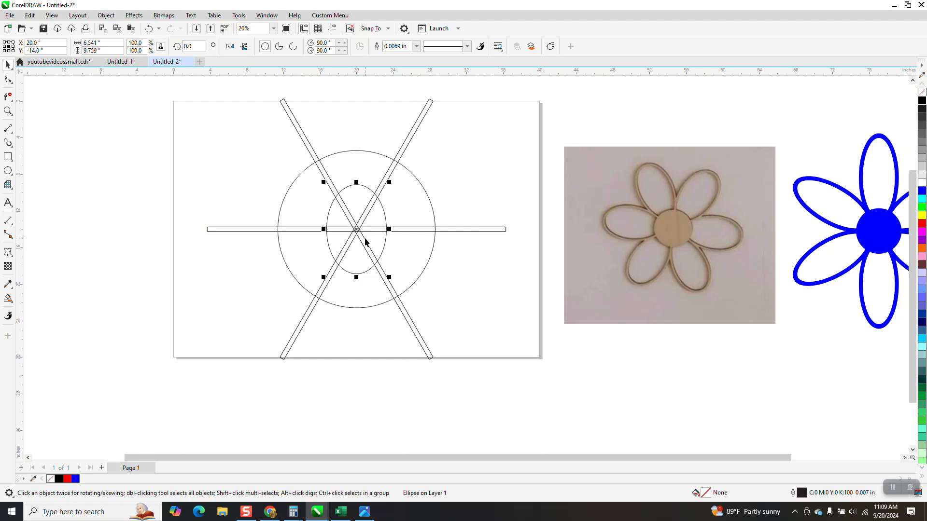
left_click_drag(357, 234, 356, 163)
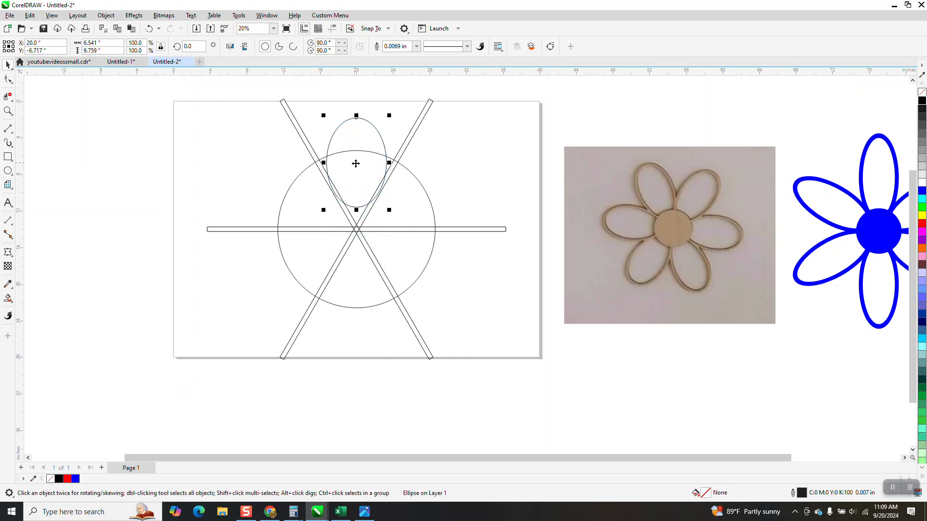
left_click(8, 111)
left_click_drag(309, 120, 451, 252)
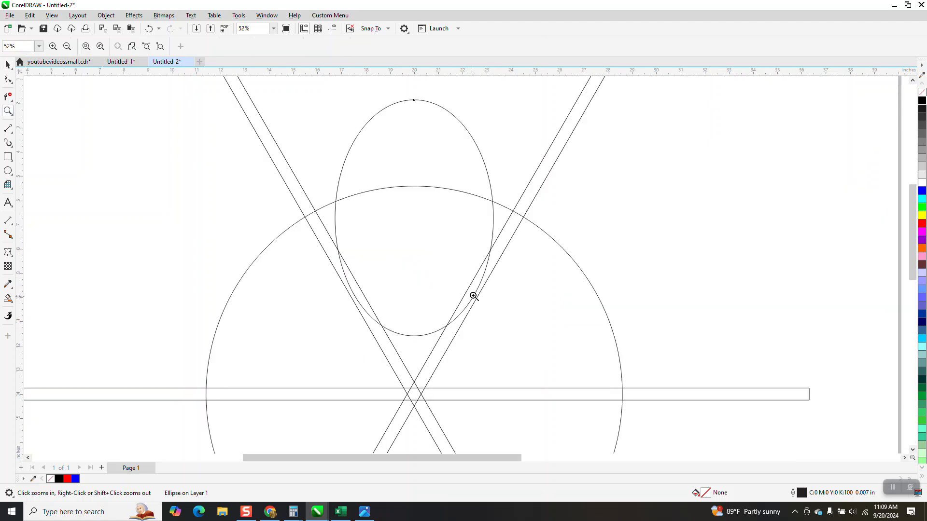
right_click(361, 303)
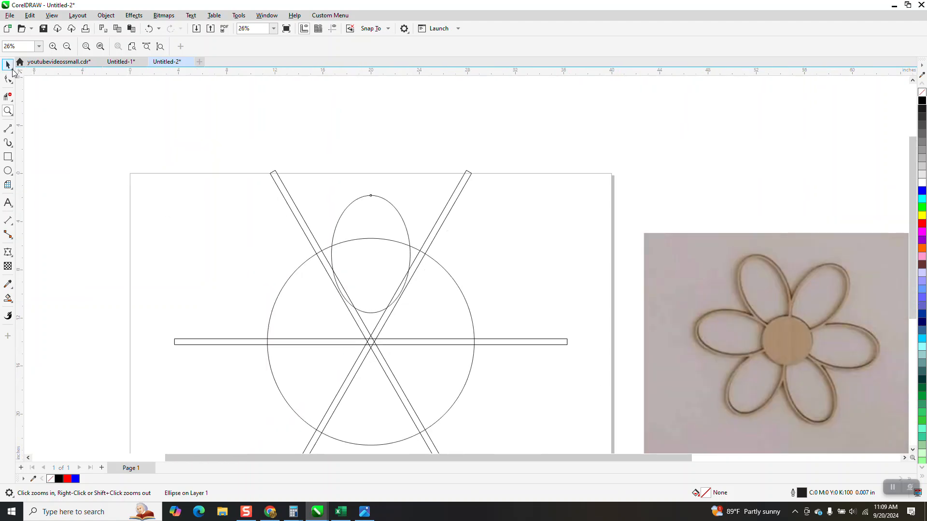
Step: Set the ellipse's outline width to 0.5 in
left_click(9, 66)
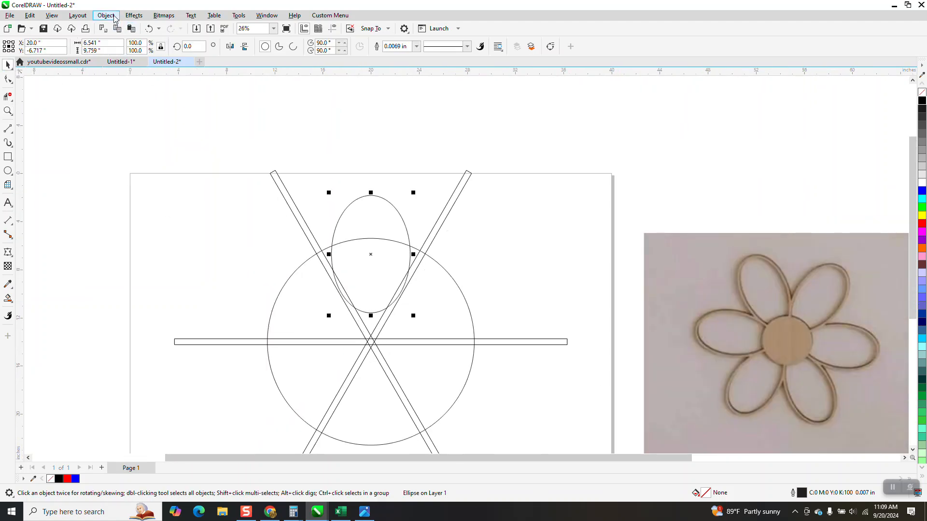
left_click(418, 46)
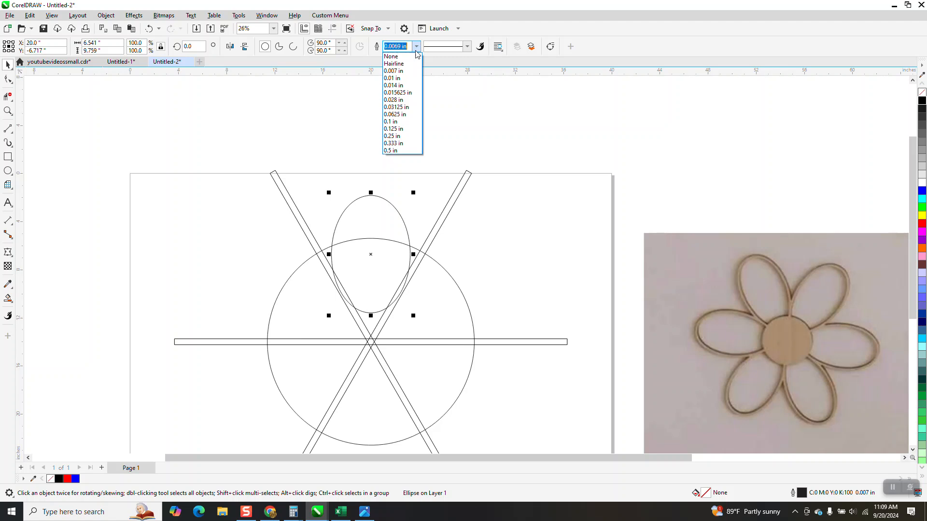
left_click(397, 149)
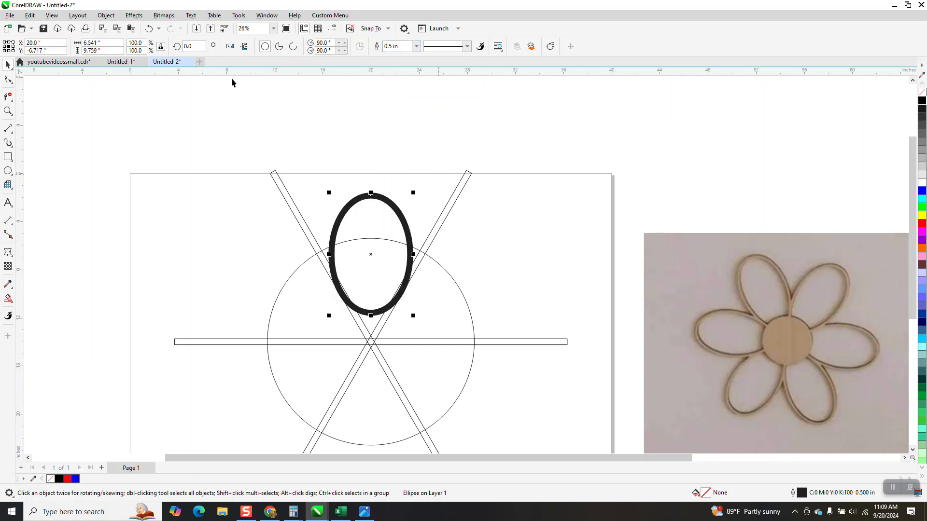
Step: Convert the ellipse's thick outline to an object and give the resulting ring a red outline
left_click(106, 15)
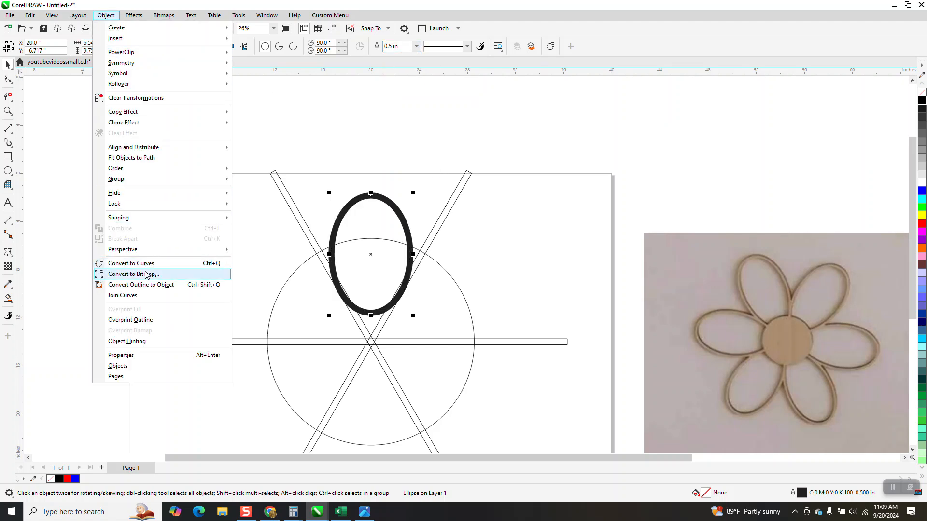
left_click(151, 286)
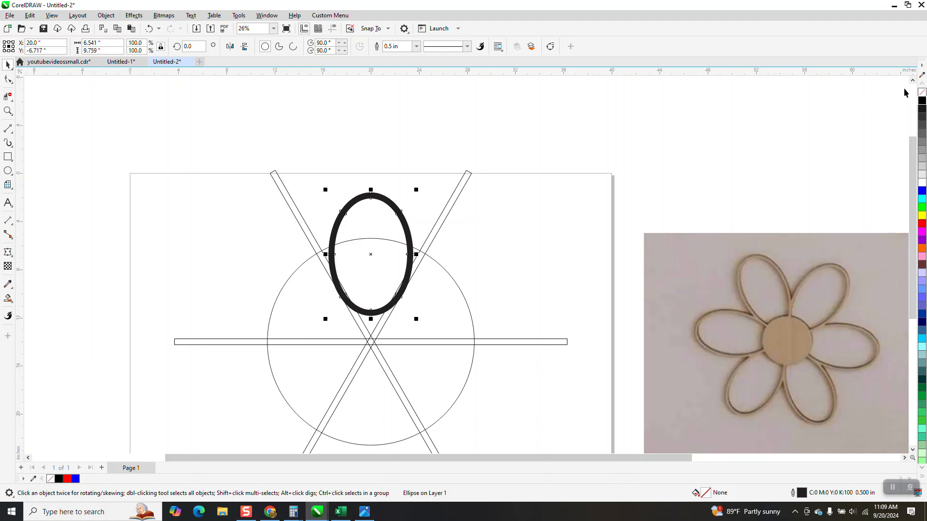
right_click(920, 224)
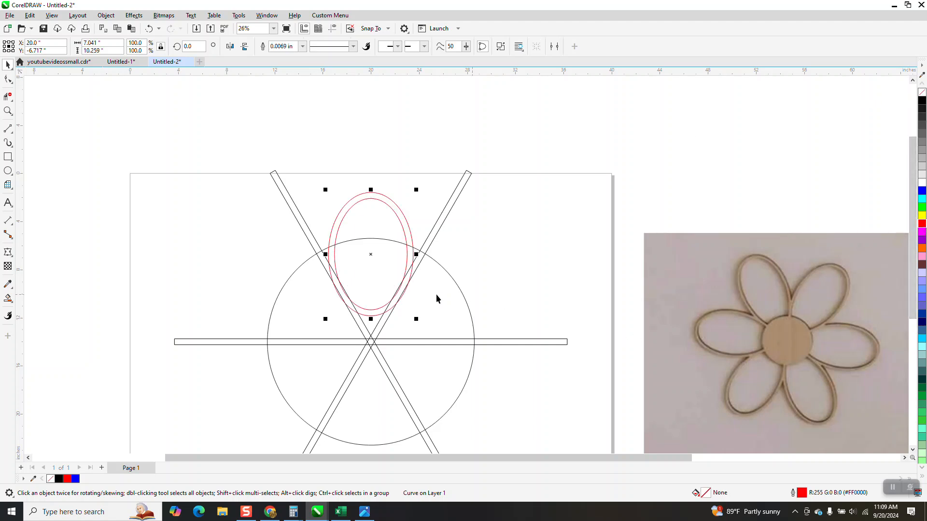
Step: Narrow the red petal ring symmetrically about its centre to about 6.04 inches wide, keeping its height
left_click(8, 111)
left_click_drag(307, 179, 567, 379)
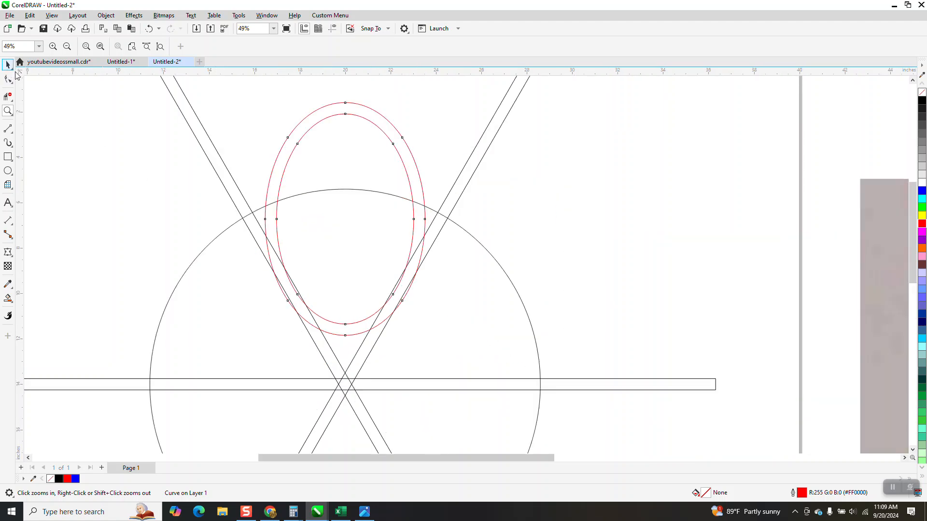
left_click(7, 64)
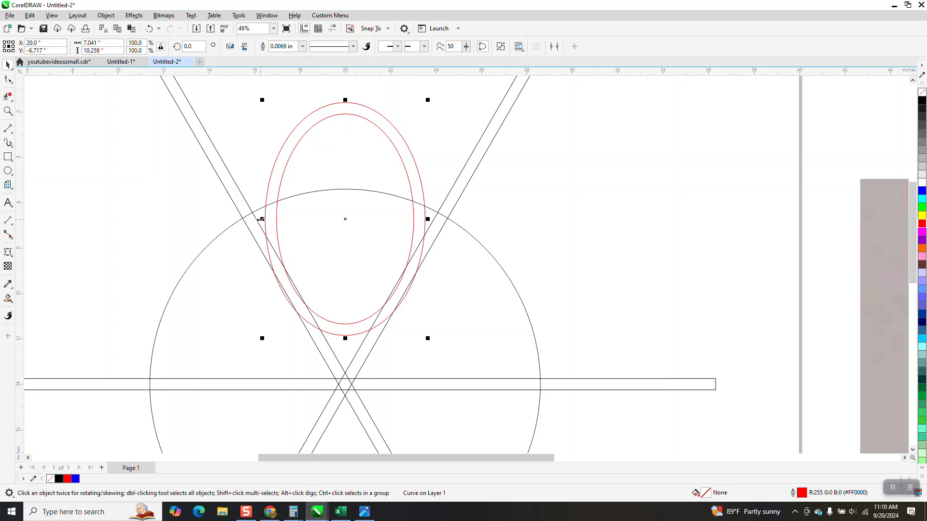
left_click_drag(261, 220, 272, 219)
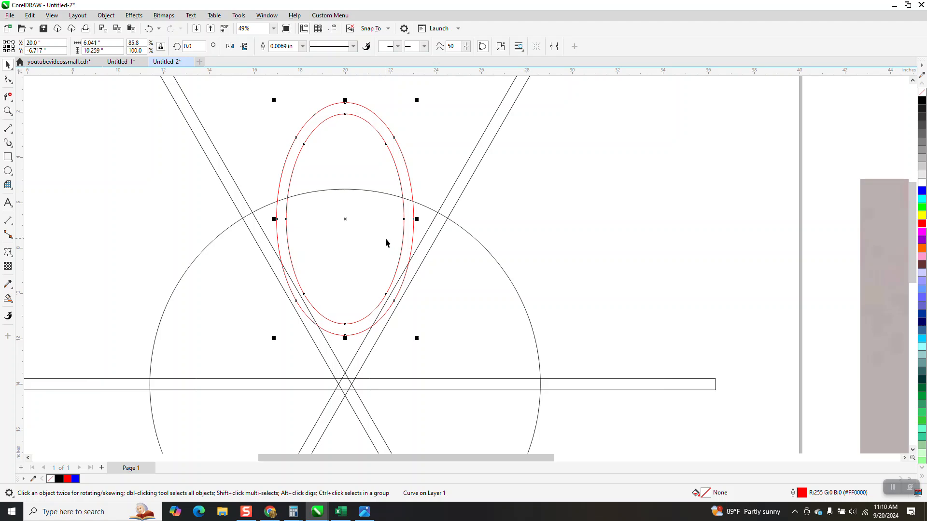
Step: Move the red petal ring 40 inches left, off the page
scroll(385, 238, "down", 1)
scroll(380, 233, "down", 2)
scroll(378, 232, "down", 2)
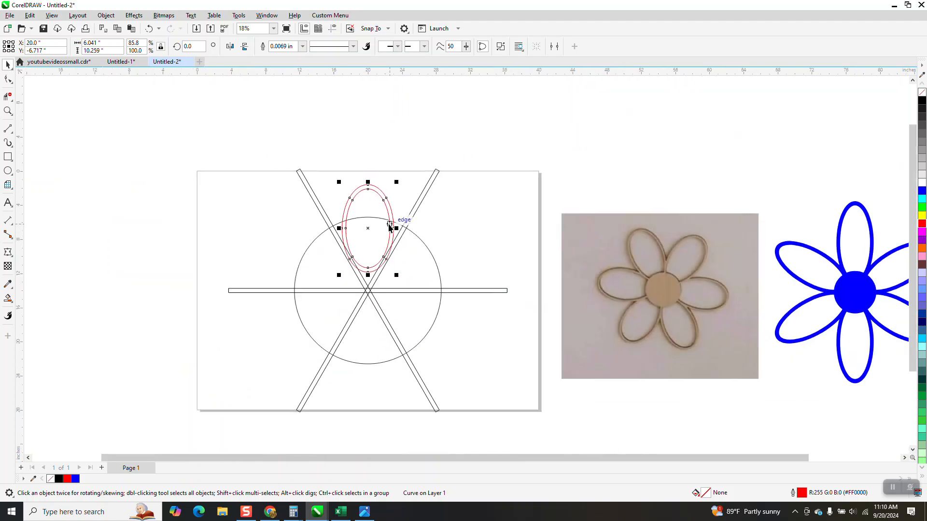
key("Left")
key("Left")
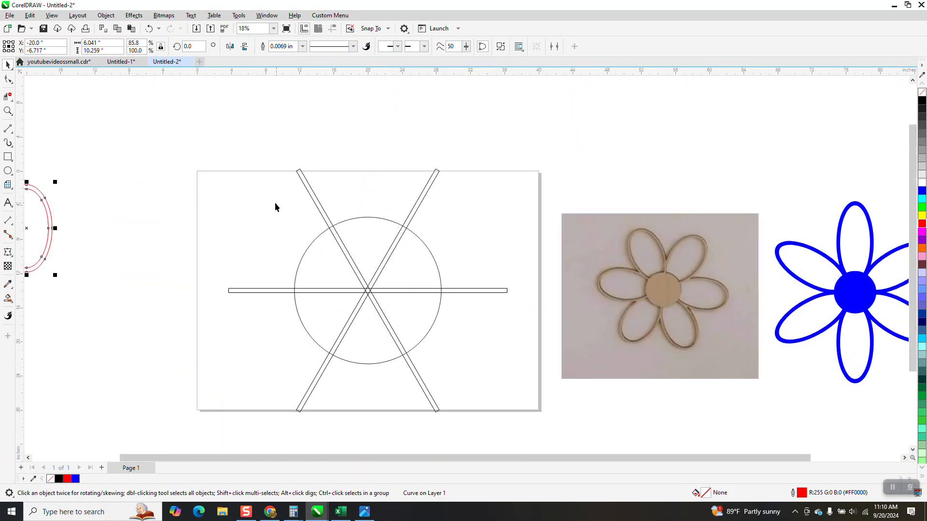
Step: Move the three guide bars and the large circle together 40 inches up, off the page
left_click_drag(204, 145, 543, 425)
key("Up")
key("Up")
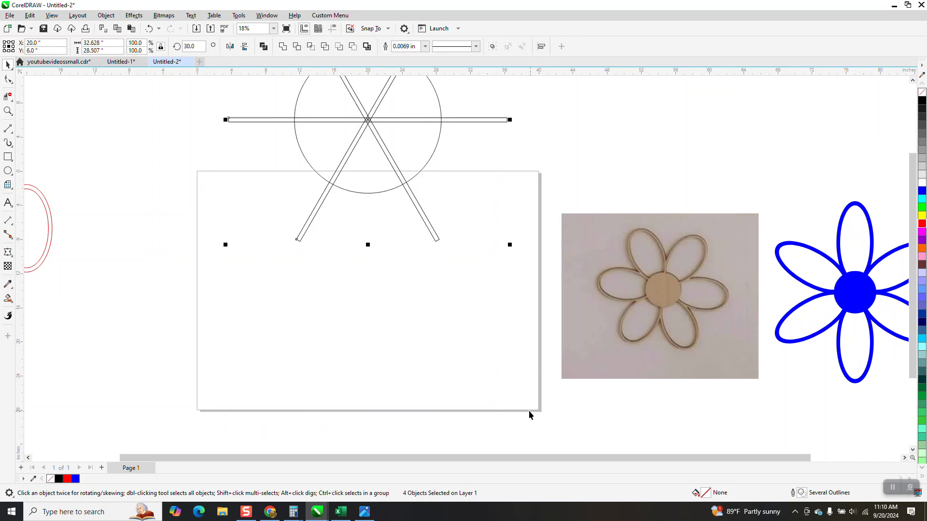
Step: Move the red petal ring 40 inches right, back to its original position on the page
left_click(51, 226)
key("Down")
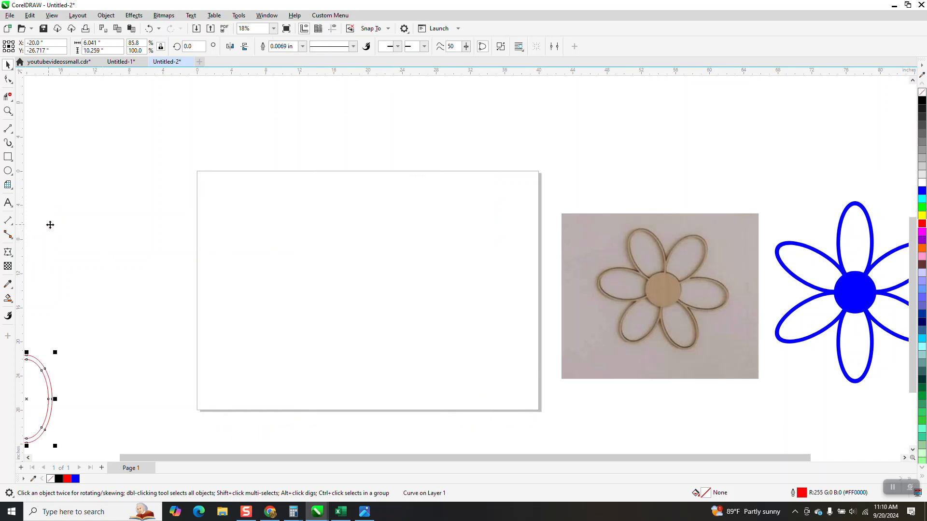
key("Up")
key("Right")
key("Right")
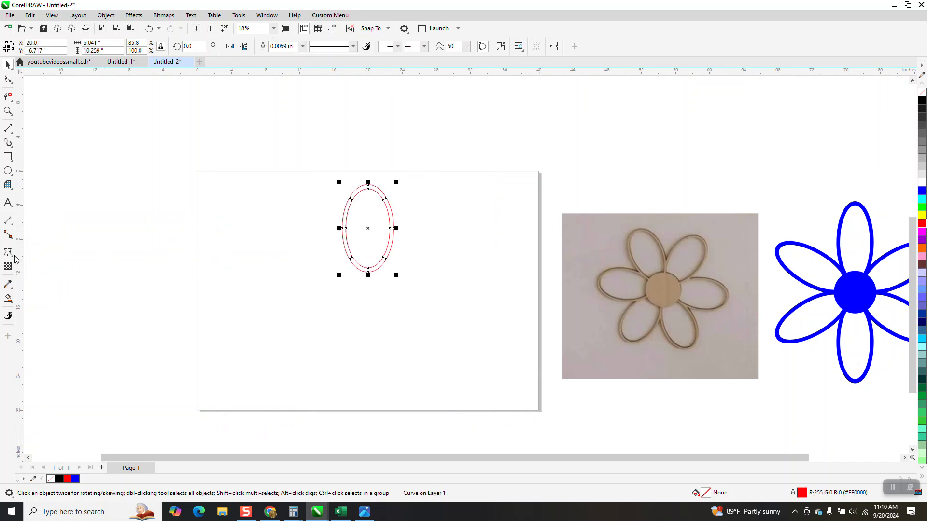
Step: Draw a circle centred on the page and enlarge it about its centre to about 6.8 inches across
left_click(8, 171)
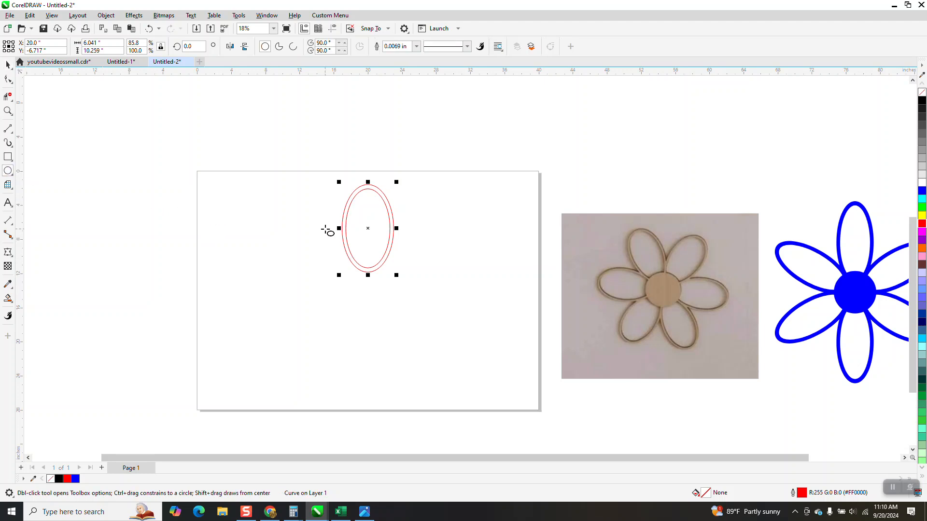
left_click_drag(325, 229, 289, 269)
key("p")
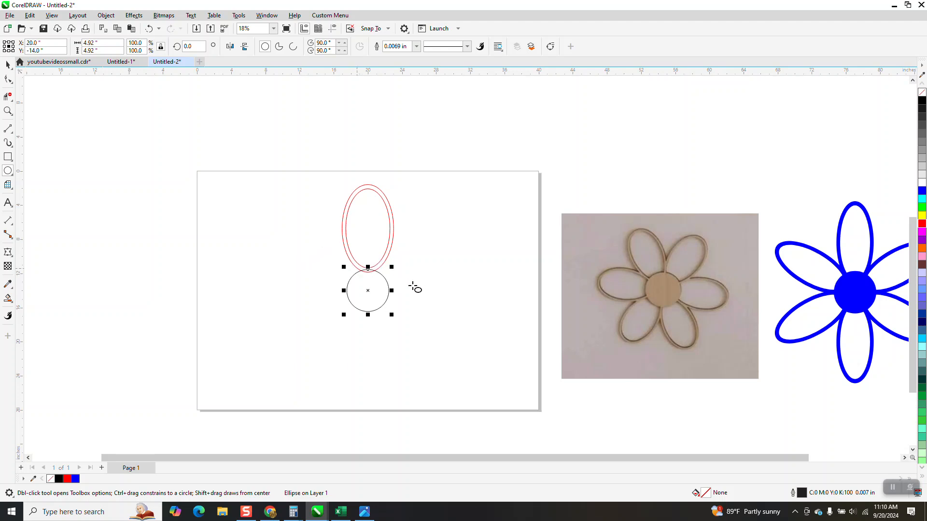
left_click_drag(391, 268, 399, 258)
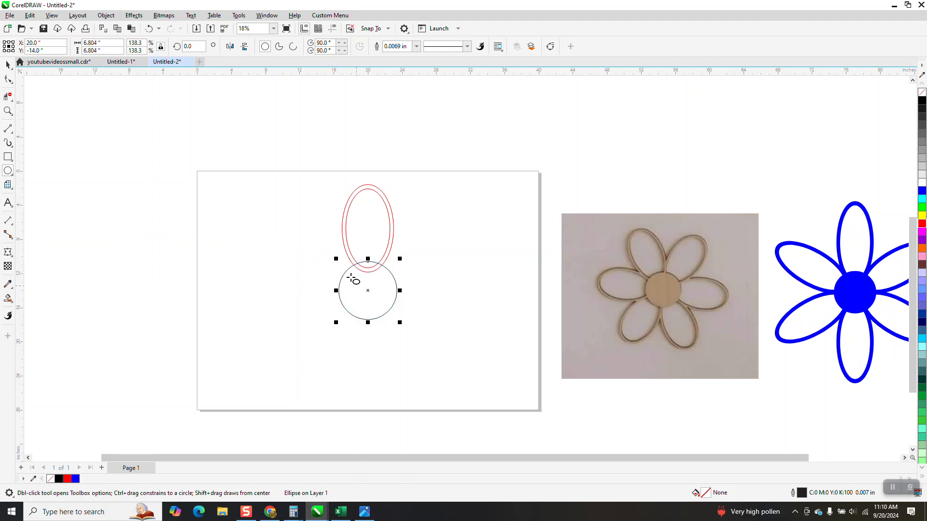
Step: Place the red petal's rotation centre on the centre of the circle
left_click(8, 64)
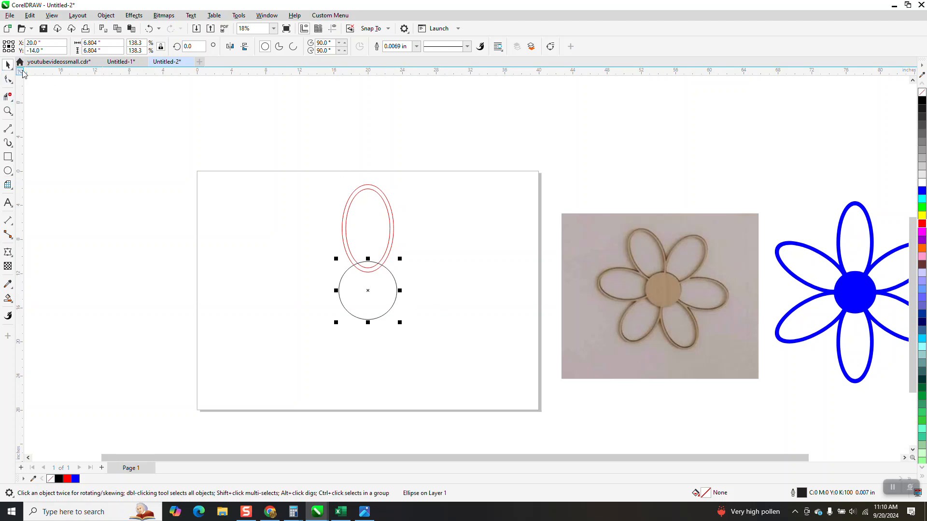
left_click(363, 190)
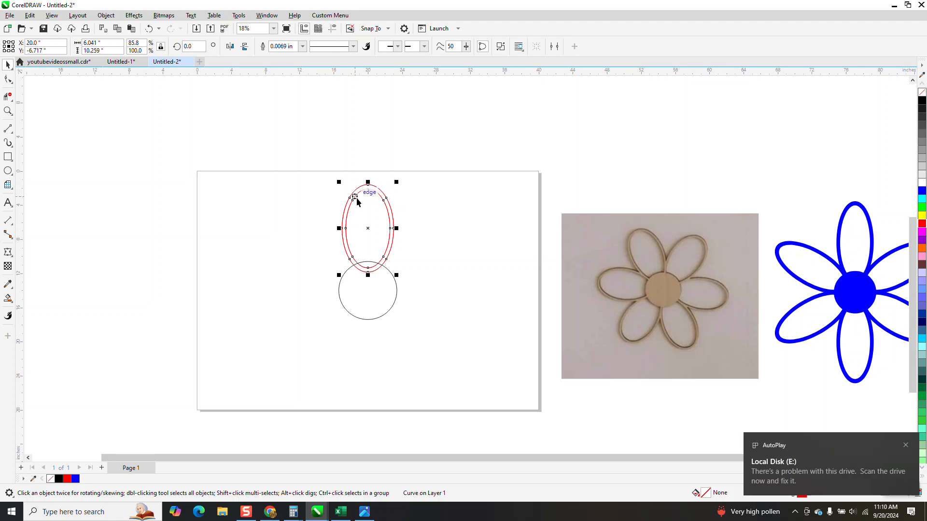
left_click(367, 229)
left_click_drag(368, 228, 368, 285)
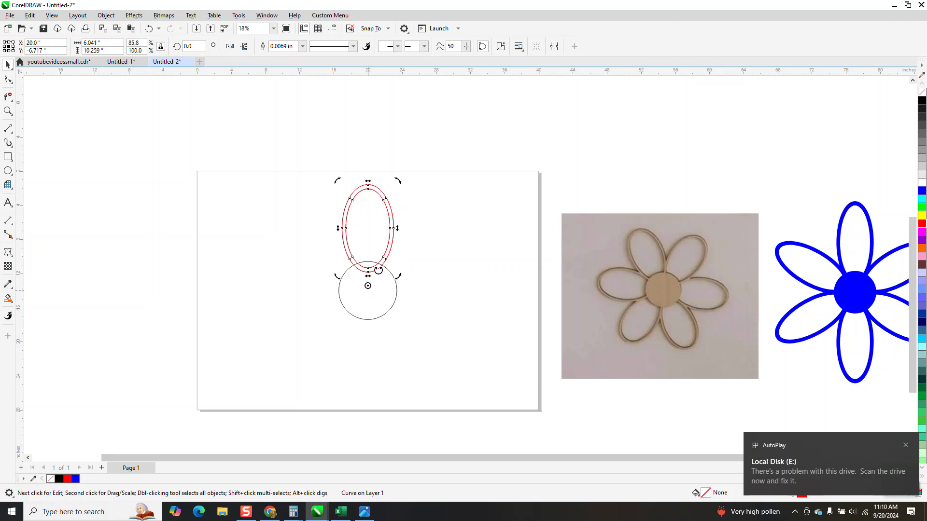
left_click(390, 238)
left_click(369, 229)
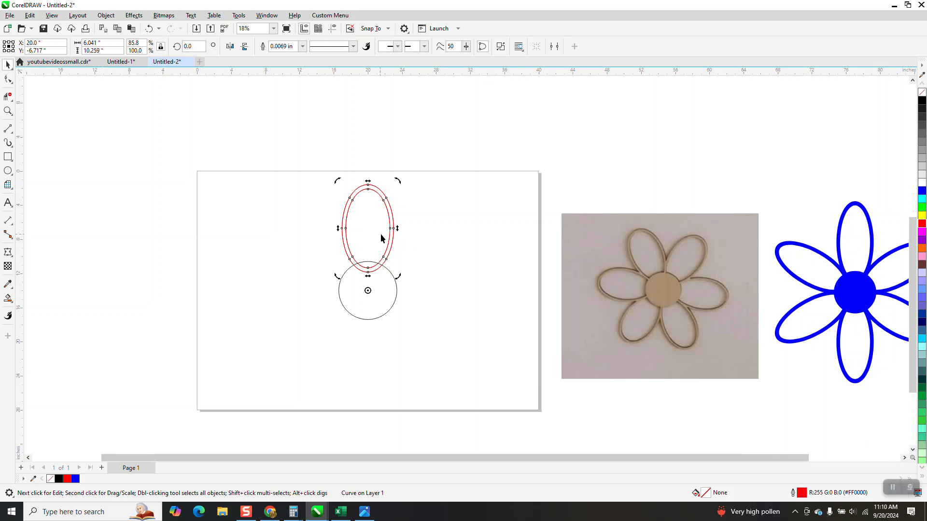
Step: Create a copy of the red petal rotated 60 degrees about the circle's centre
left_click(194, 47)
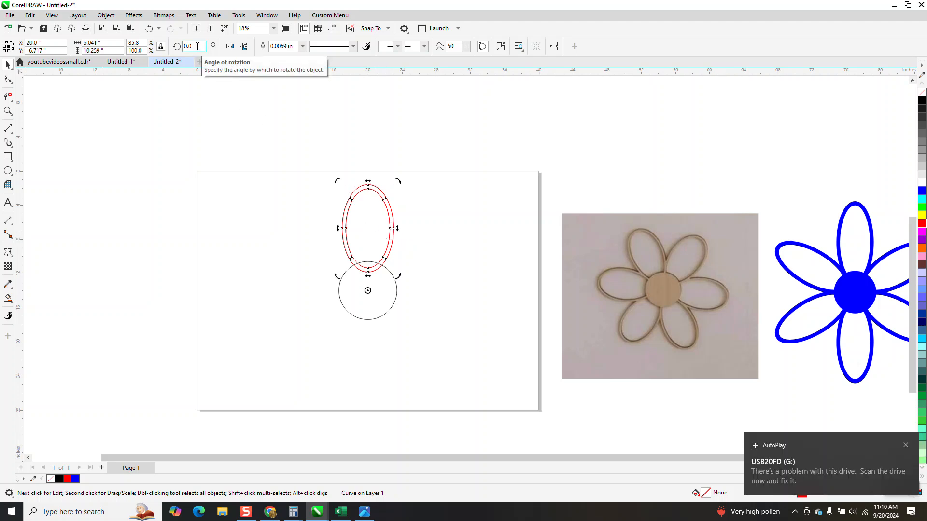
double_click(197, 47)
type("60")
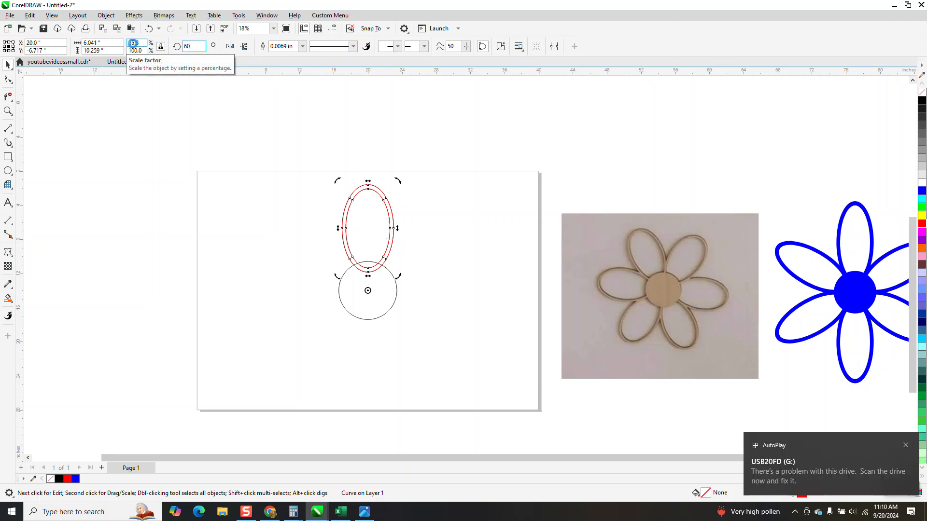
key("Return")
Step: Widen the upright petal symmetrically to about 6.68 inches, keeping its height, and delete the rotated petal copy
left_click(8, 111)
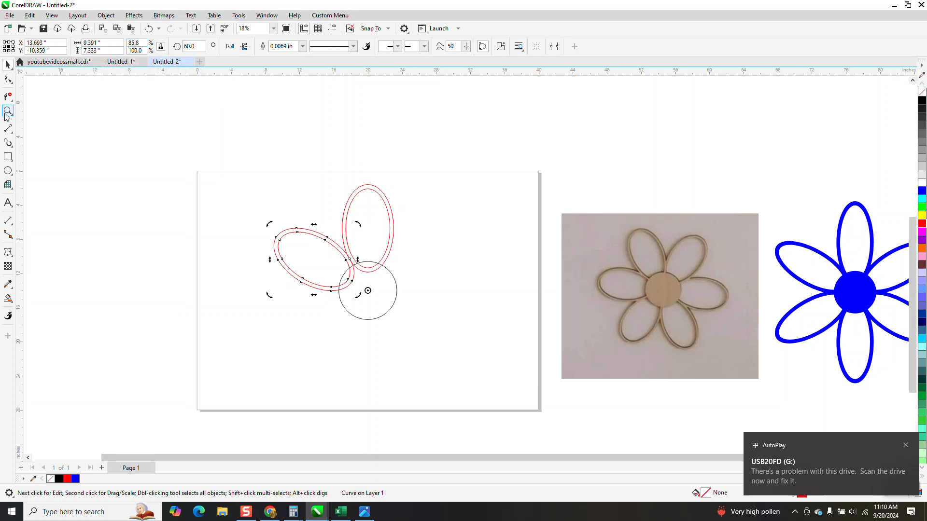
left_click_drag(261, 177, 488, 348)
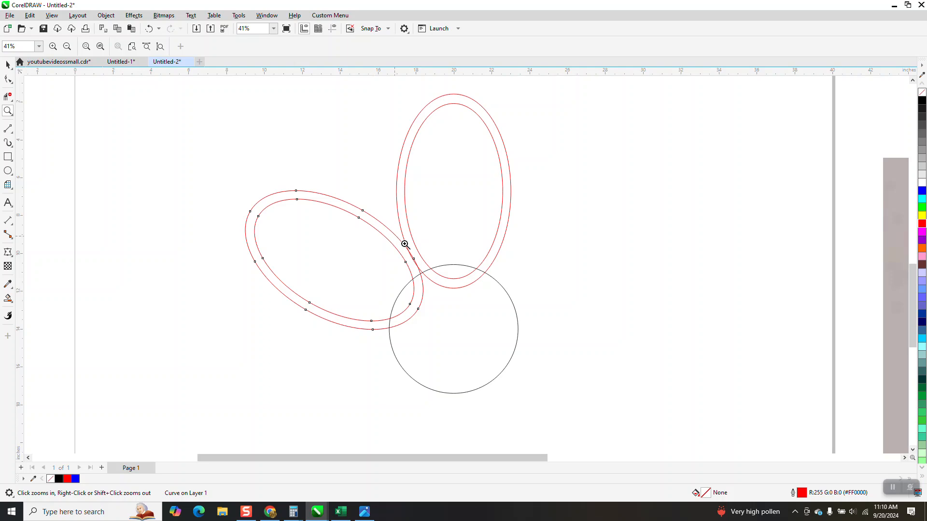
left_click_drag(403, 245, 437, 275)
scroll(354, 314, "down", 3)
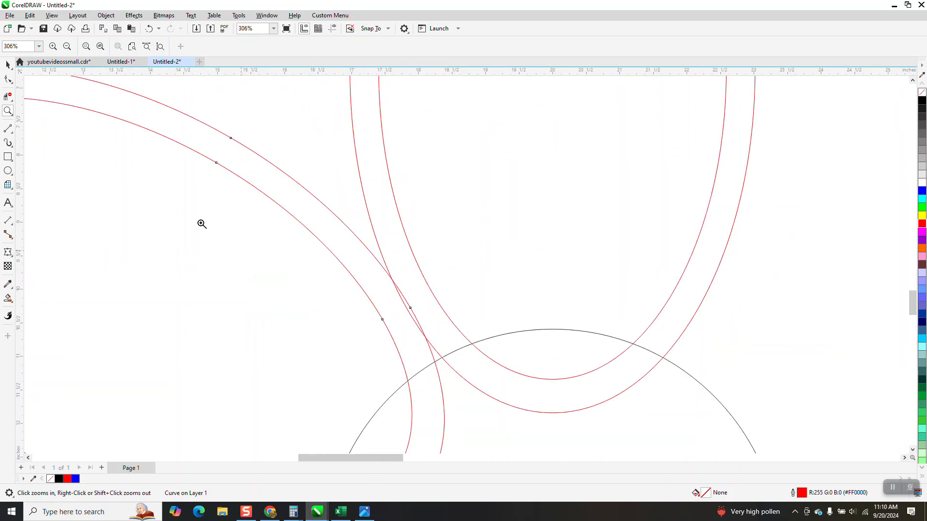
left_click(8, 65)
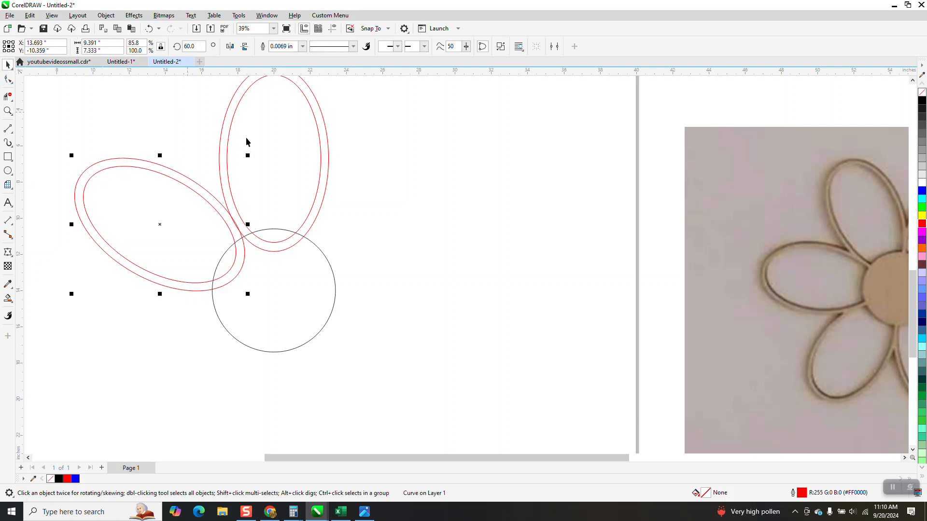
left_click(228, 140)
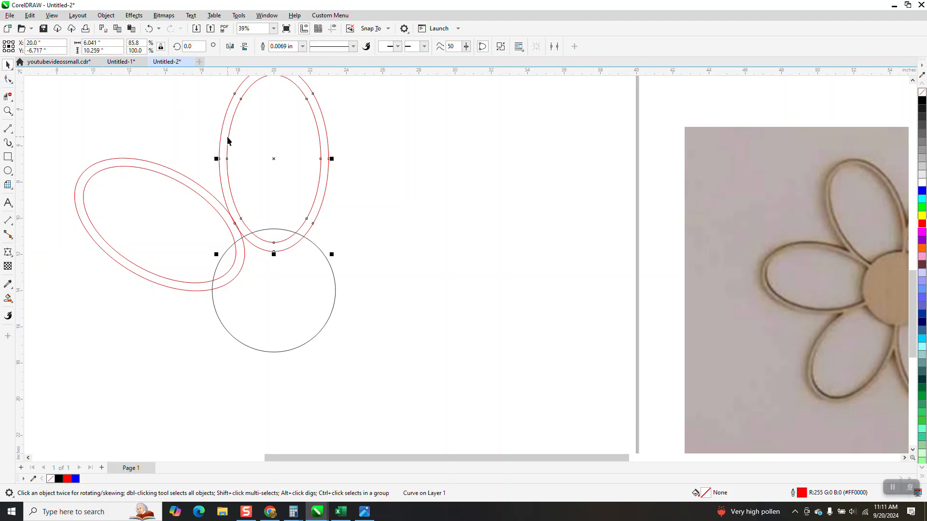
left_click_drag(216, 158, 211, 159)
left_click(184, 184)
key("Delete")
scroll(217, 190, "down", 1)
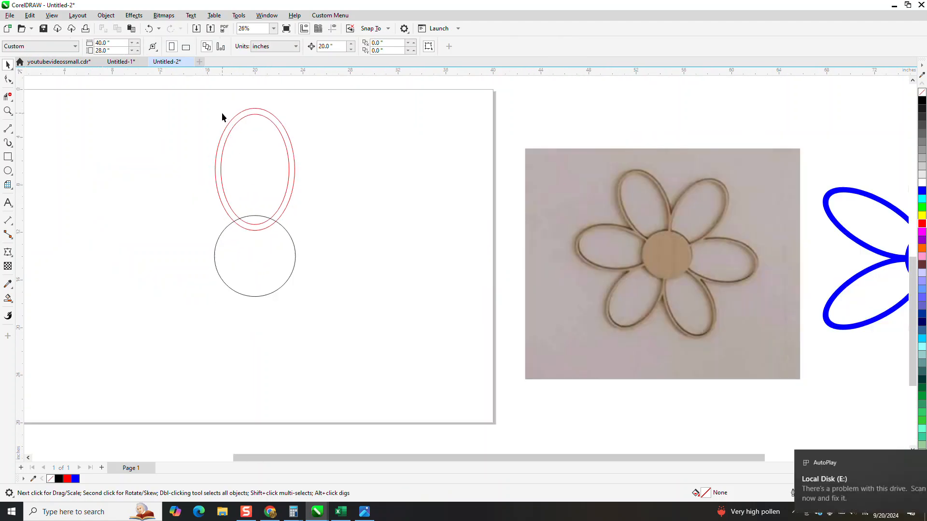
Step: Set the widened petal's rotation centre to the centre of the circle
left_click(234, 124)
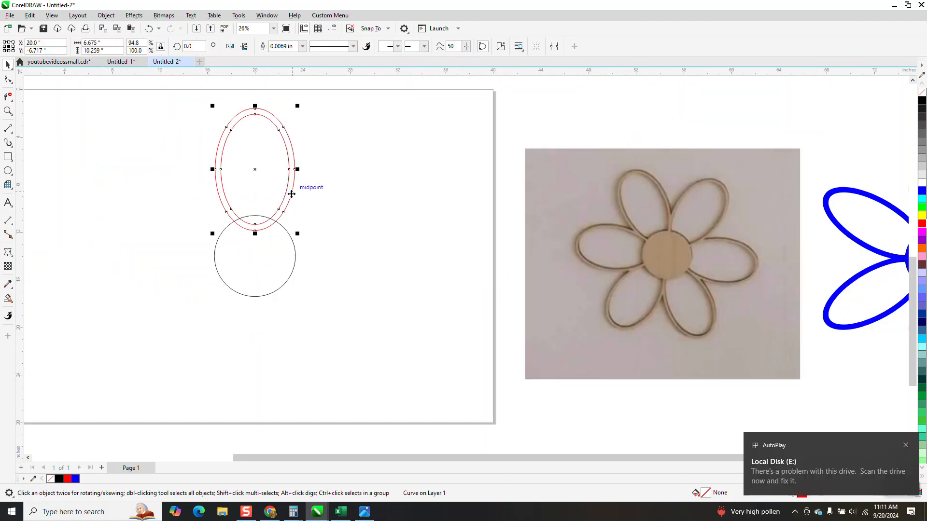
left_click(257, 170)
left_click_drag(256, 170, 256, 225)
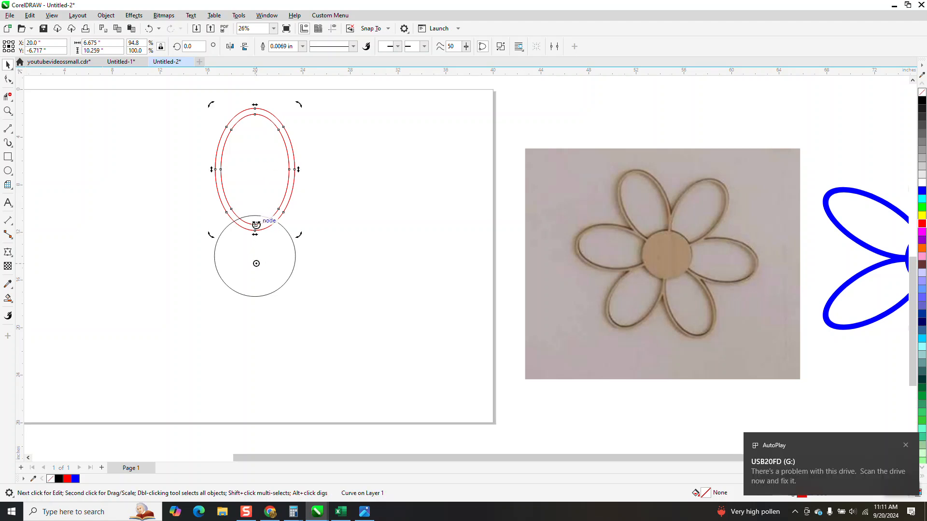
left_click(288, 194)
left_click(288, 195)
left_click(286, 194)
key("F10")
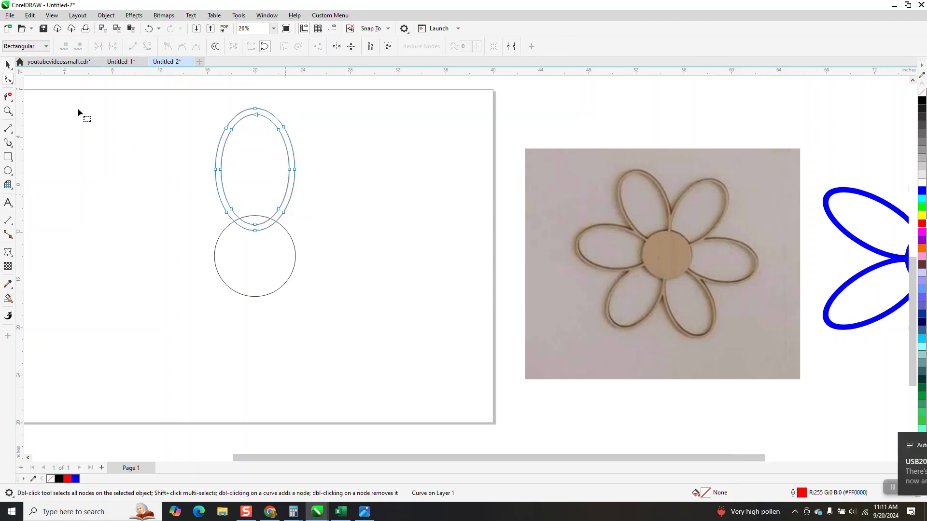
key("space")
left_click(256, 171)
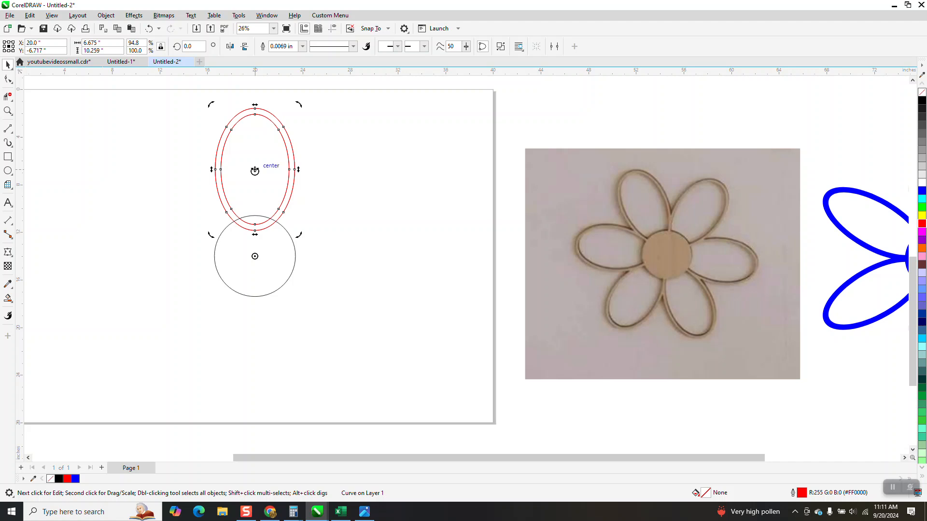
Step: Make a copy of the widened petal rotated 60 degrees about the circle's centre
left_click(188, 46)
type("60")
key("Return")
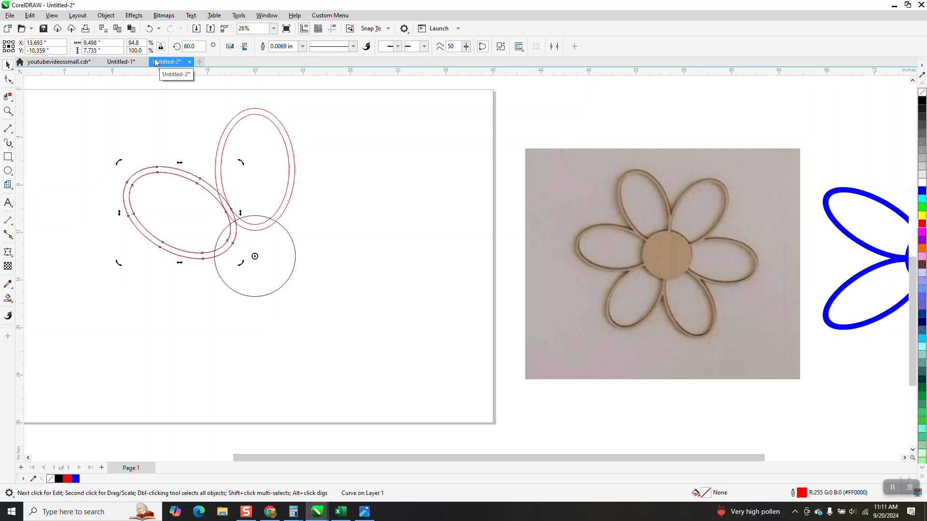
Step: Add the four remaining petal copies around the circle at 120, 180, 240 and 300 degrees
left_click_drag(195, 46, 178, 51)
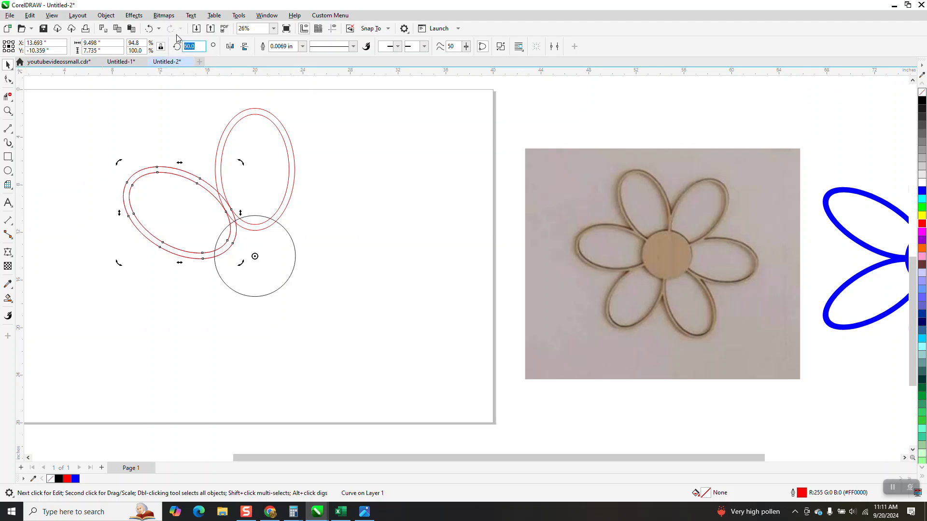
type("120")
key("Return")
key("ctrl+d")
key("ctrl+d")
key("ctrl+d")
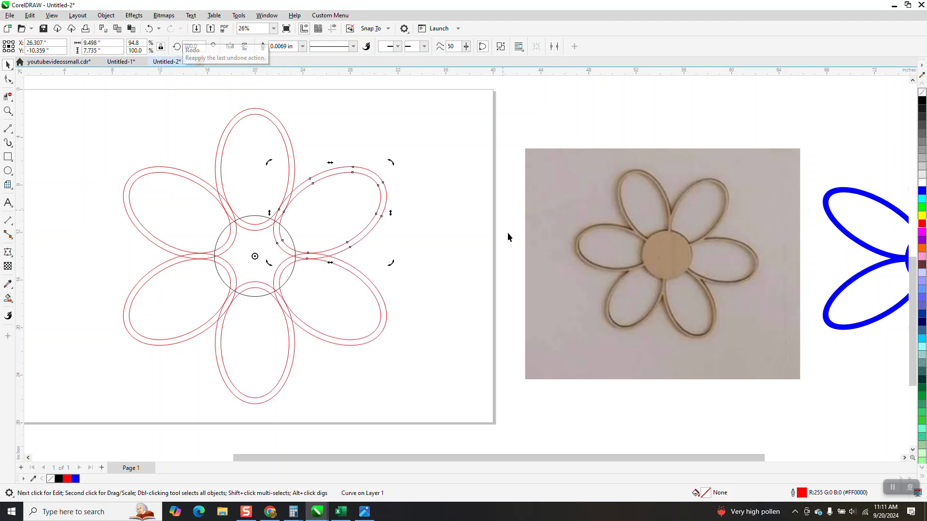
Step: Weld all six petals and the centre circle into one flower outline
scroll(395, 262, "down", 1)
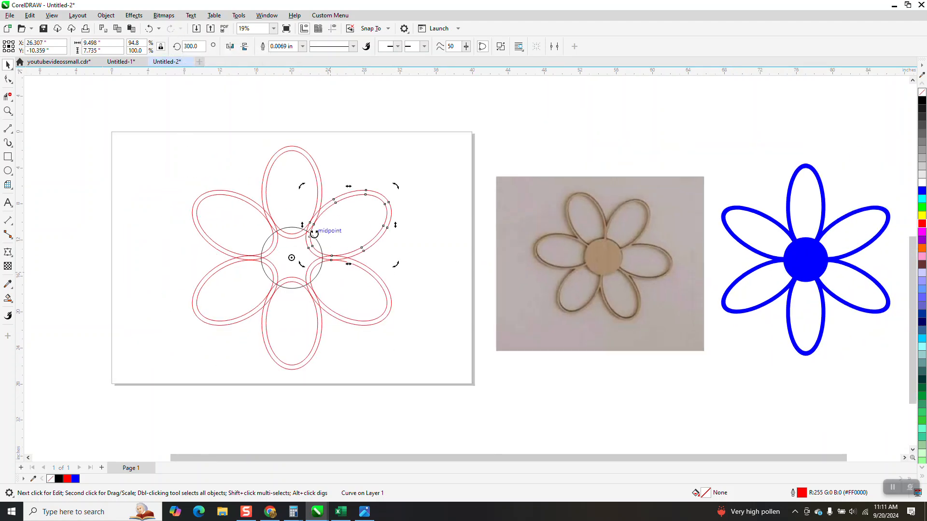
key("Escape")
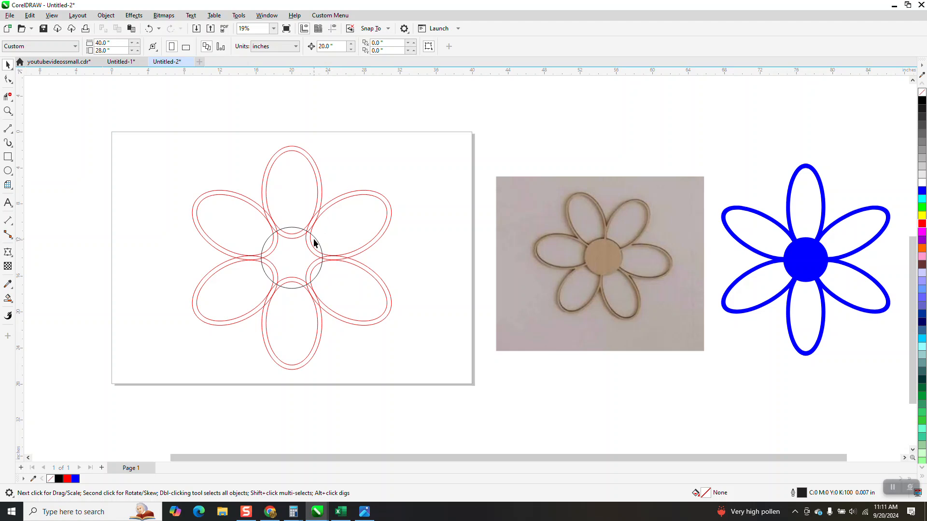
left_click_drag(159, 168, 421, 387)
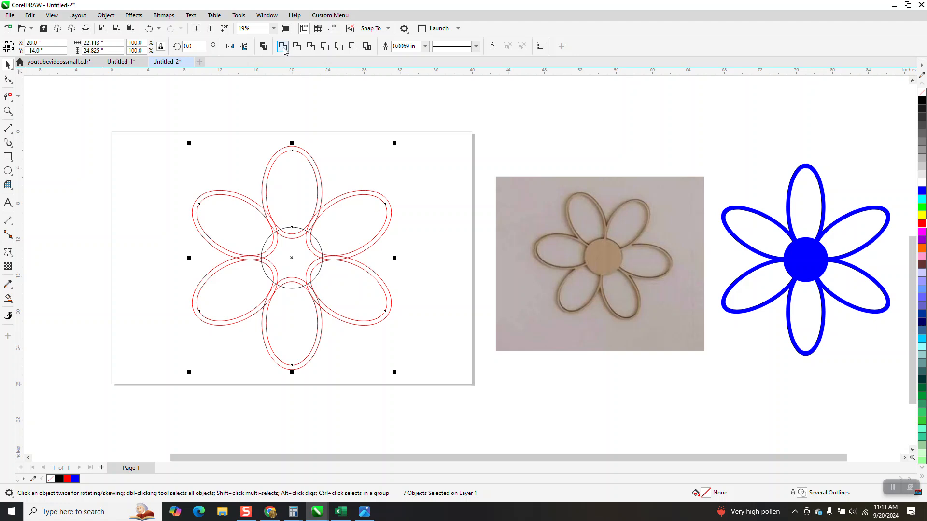
left_click(283, 47)
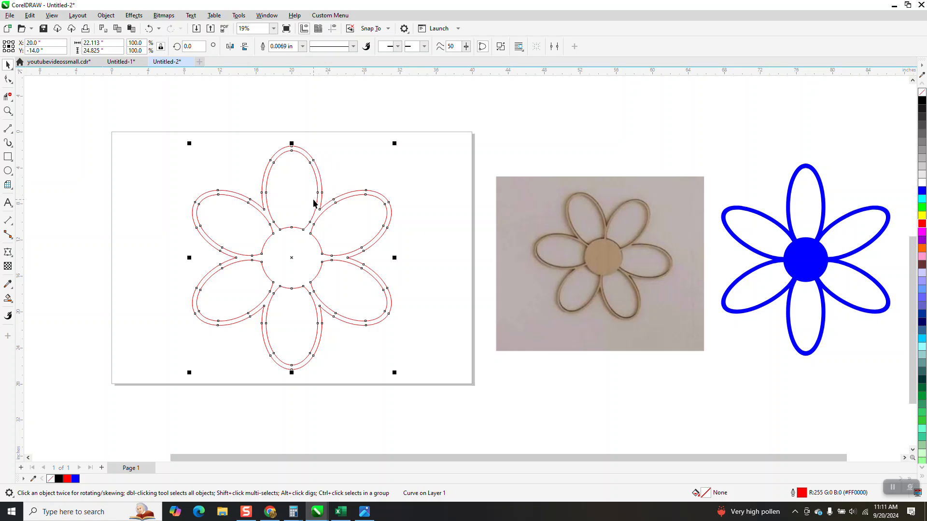
Step: Smart-fill the welded flower with no outline, using the brown sampled from the centre of the flower in the reference photo
left_click(9, 299)
left_click(41, 309)
left_click(110, 47)
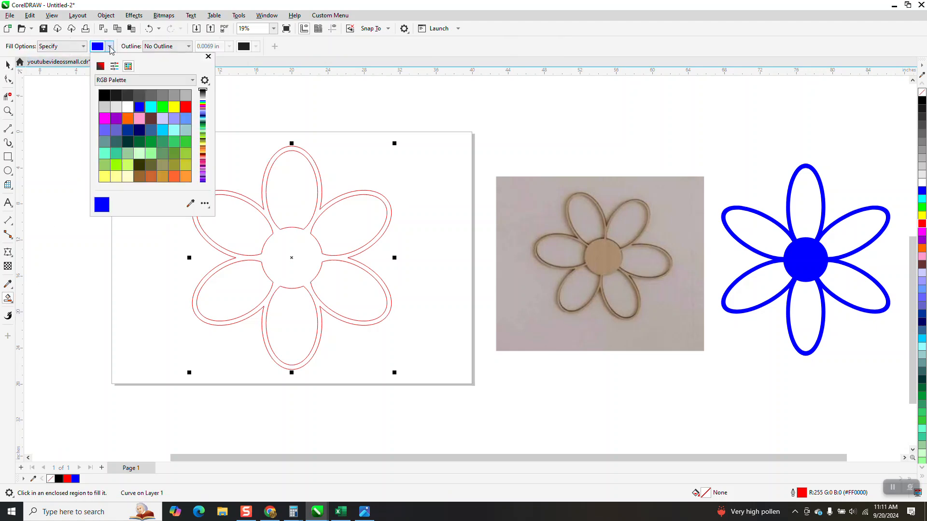
left_click(190, 203)
left_click(614, 250)
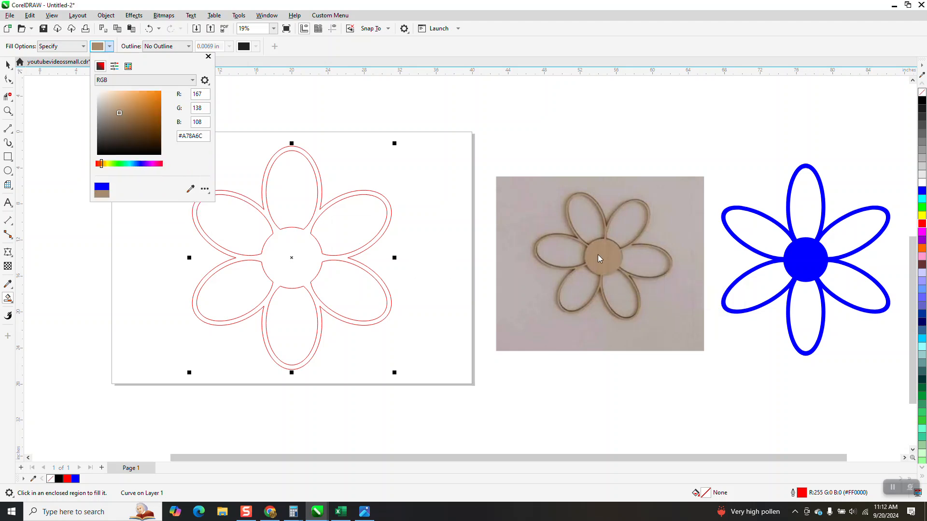
left_click(311, 256)
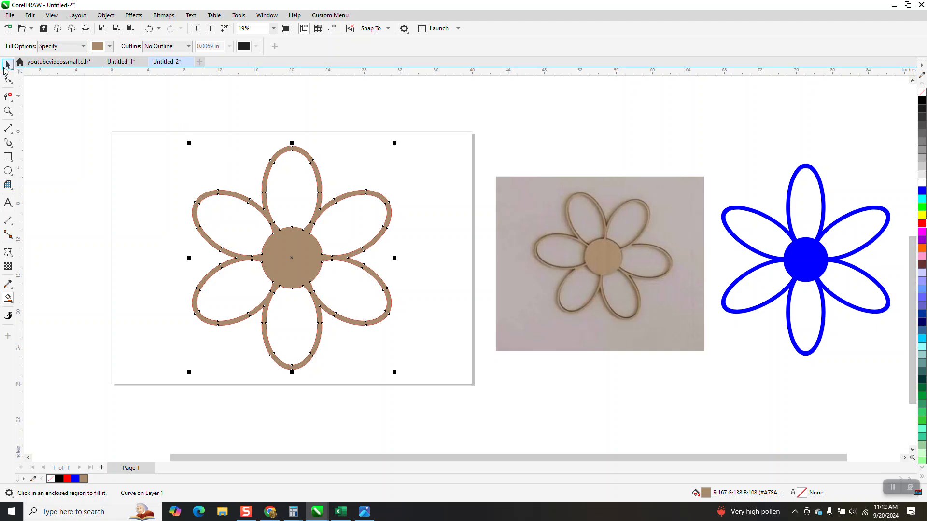
Step: Move the brown filled flower about 26 inches left, beside the red outlined flower
left_click(6, 65)
scroll(445, 259, "down", 1)
left_click_drag(372, 258, 220, 252)
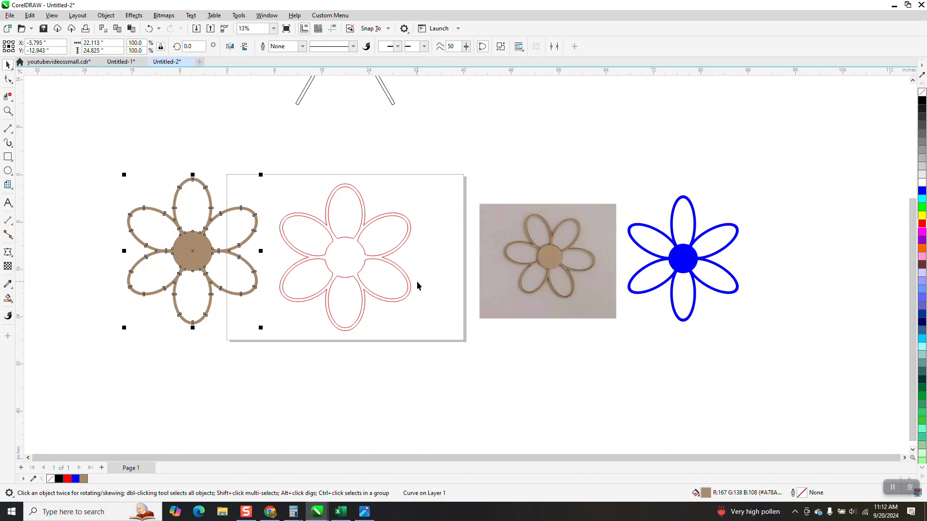
Step: Compare the flower in the reference photo with the red outlined flower and the brown filled copy
scroll(417, 286, "down", 1)
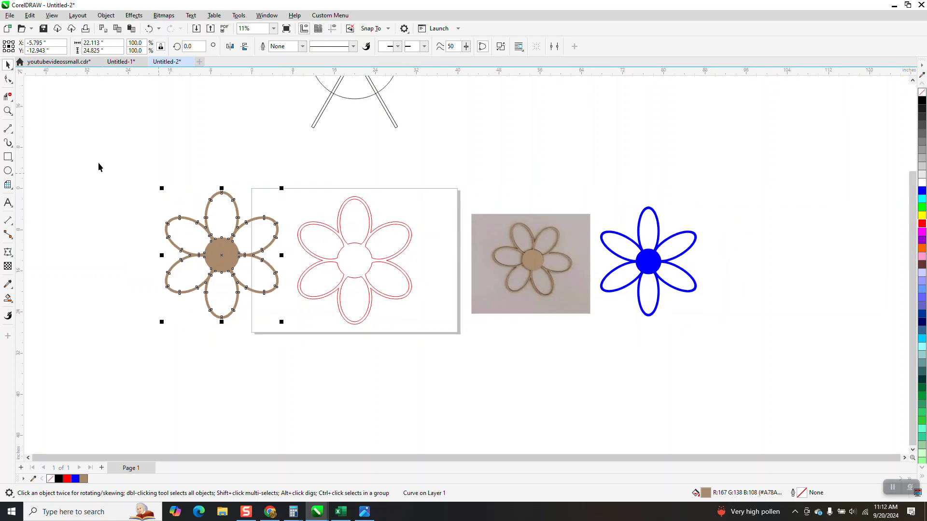
left_click(11, 112)
left_click_drag(481, 212, 591, 335)
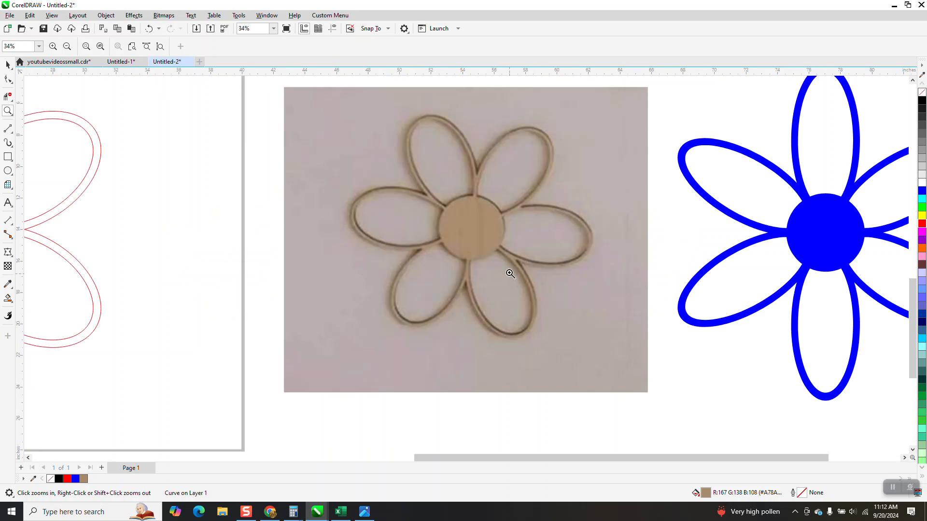
scroll(499, 248, "down", 3)
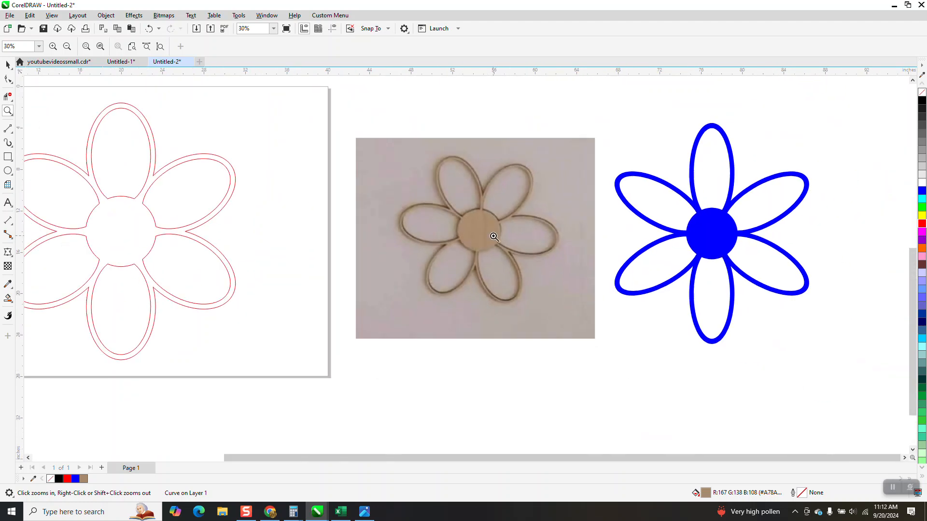
mouse_move(104, 160)
left_mouse_down()
mouse_move(304, 327)
mouse_move(345, 336)
left_mouse_up()
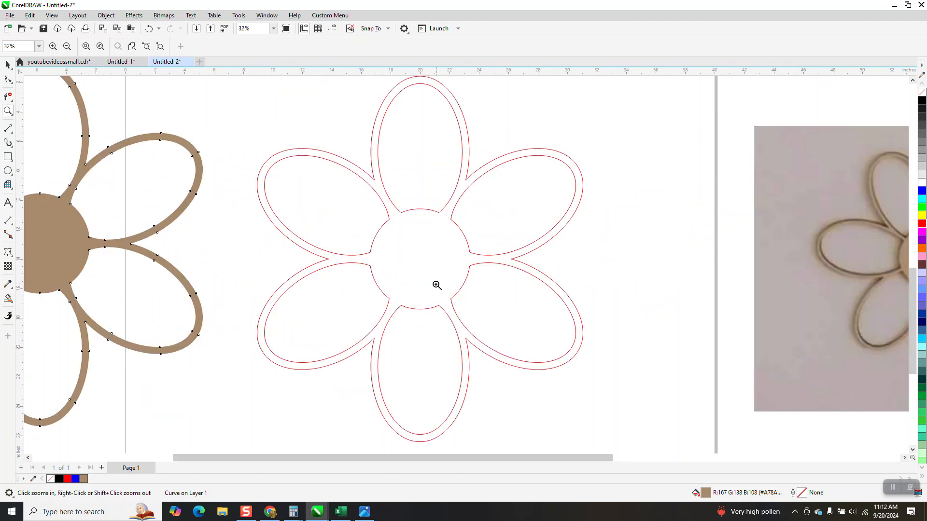
scroll(443, 290, "down", 2)
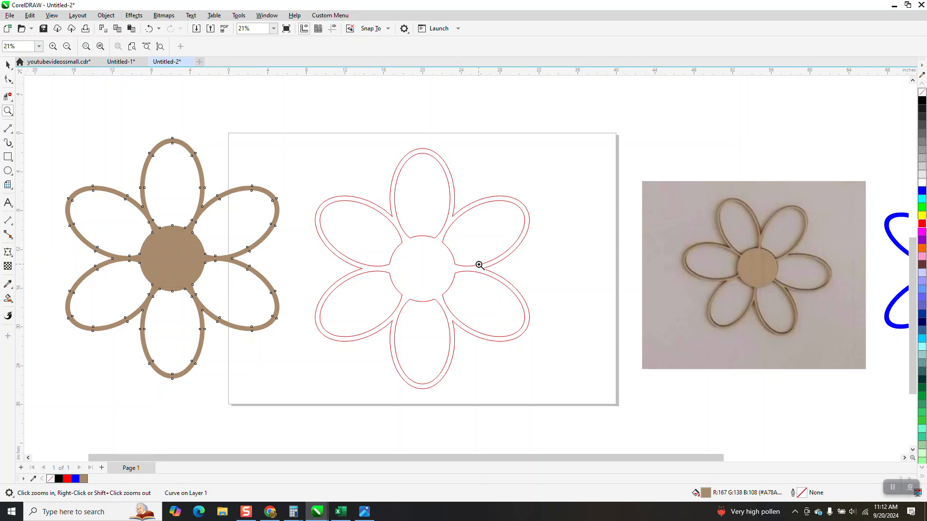